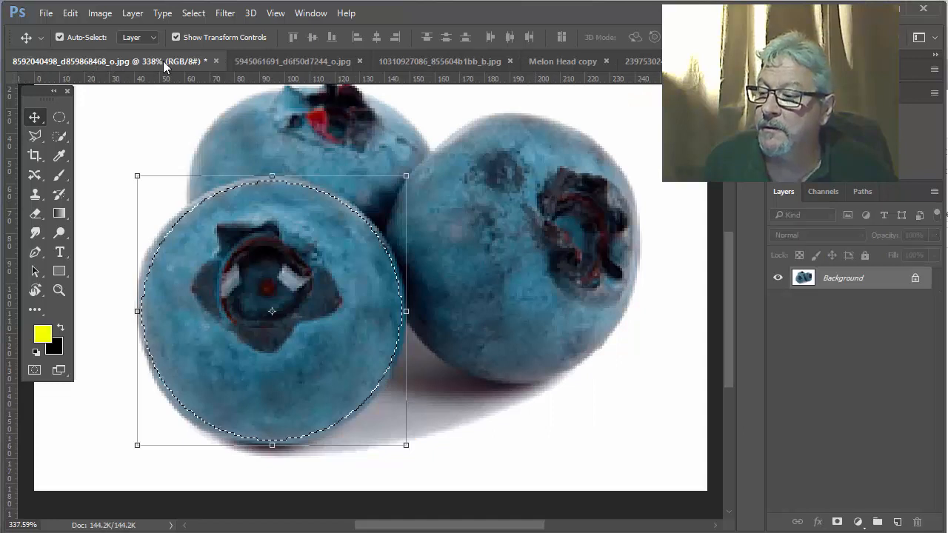
pyautogui.click(256, 63)
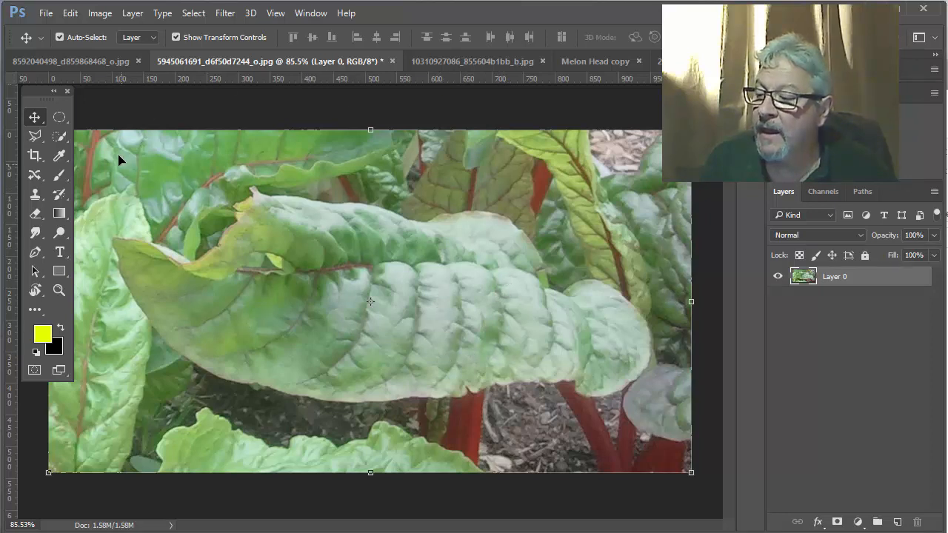
pyautogui.click(58, 138)
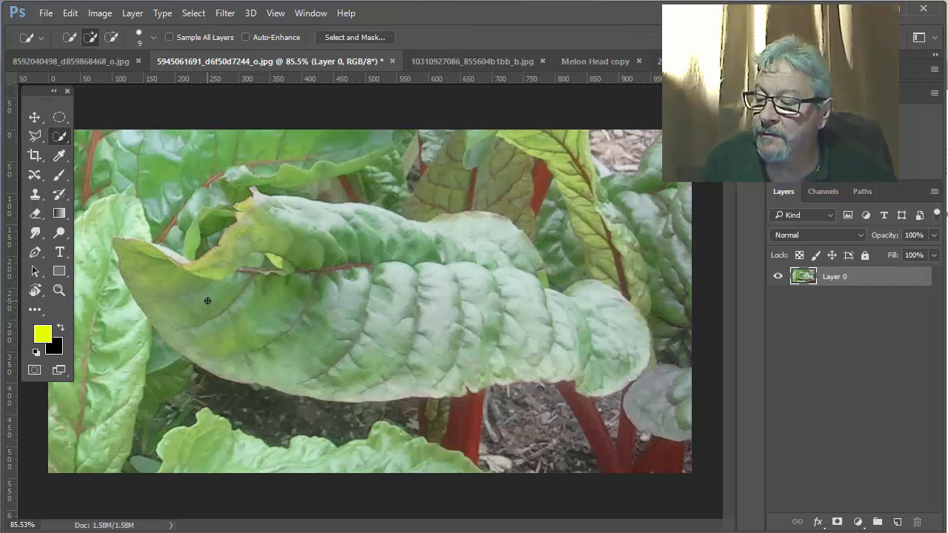
pyautogui.moveTo(208, 301)
pyautogui.mouseDown()
pyautogui.moveTo(257, 330)
pyautogui.moveTo(340, 340)
pyautogui.moveTo(427, 328)
pyautogui.moveTo(599, 343)
pyautogui.mouseUp()
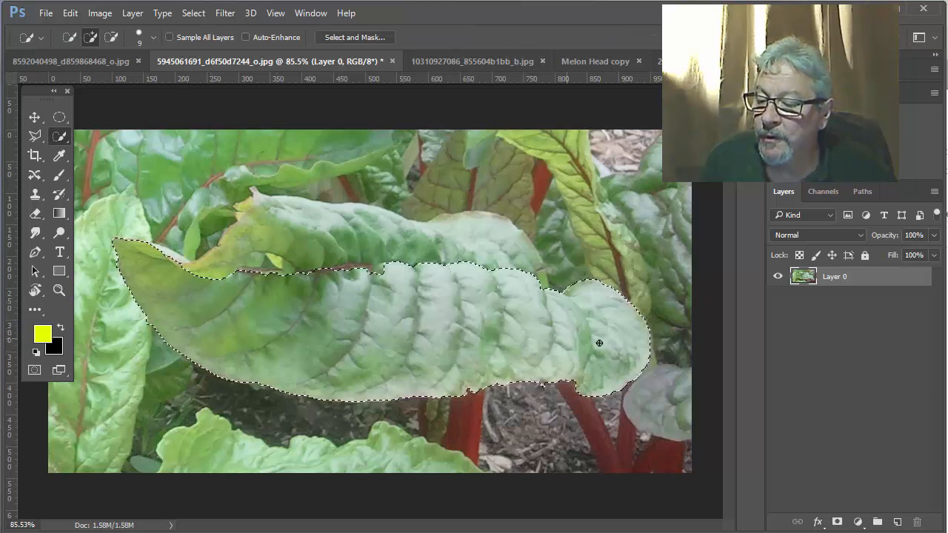
pyautogui.click(447, 246)
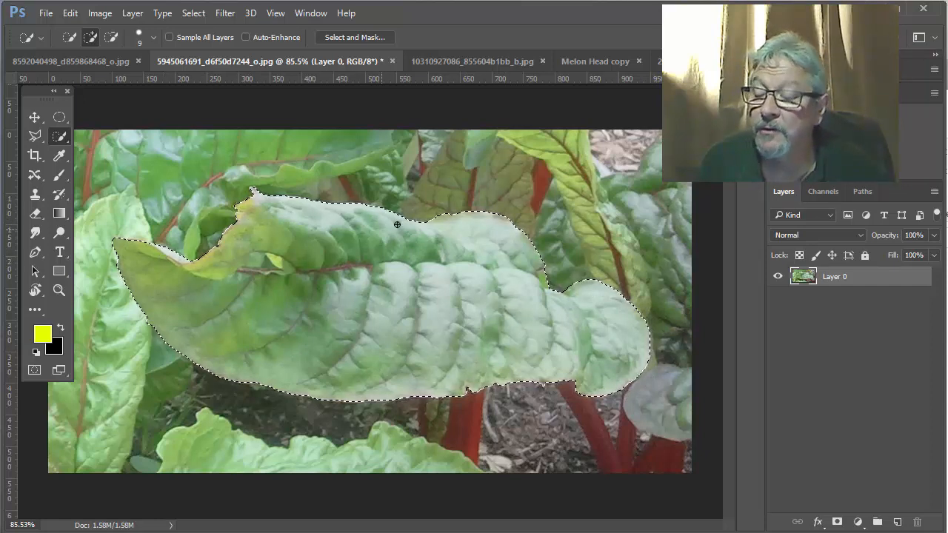
# Step: Refine the leaf selection in Select and Mask, previewing it on black at 100% opacity, and apply it as a layer mask
pyautogui.click(351, 37)
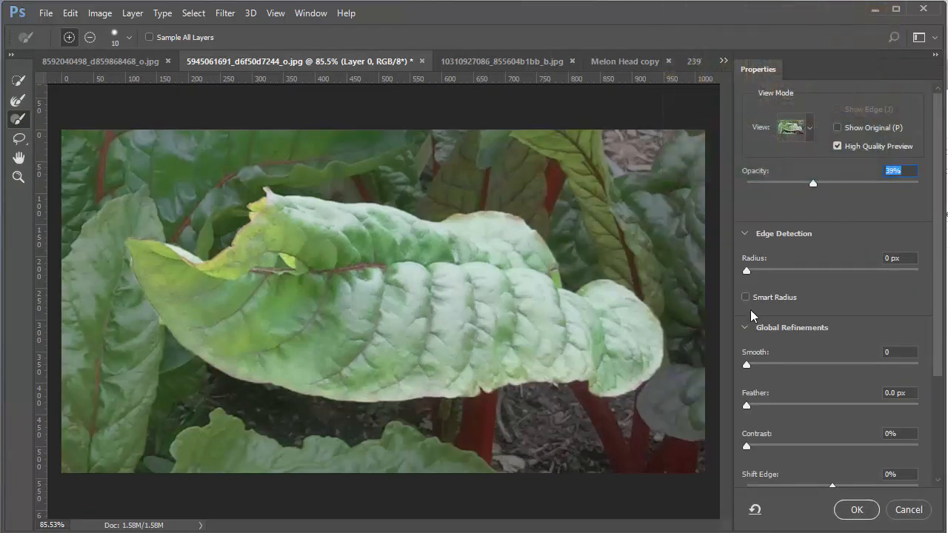
pyautogui.click(810, 130)
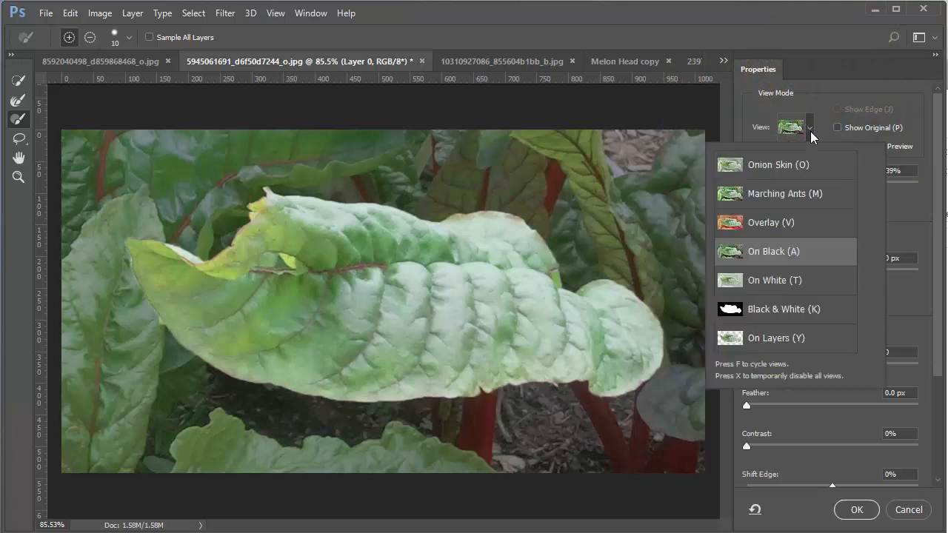
pyautogui.click(919, 215)
pyautogui.moveTo(810, 185); pyautogui.dragTo(918, 182)
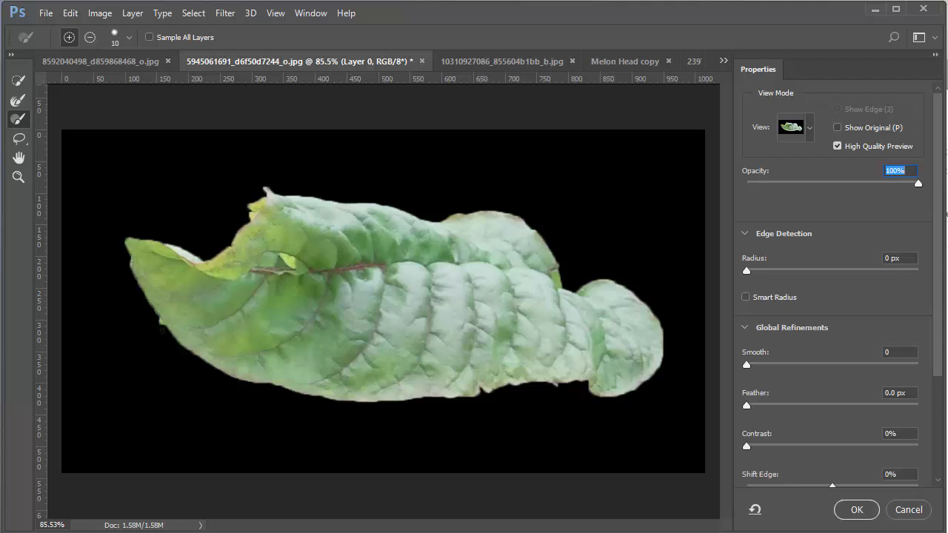
pyautogui.press('alt')
pyautogui.click(856, 510)
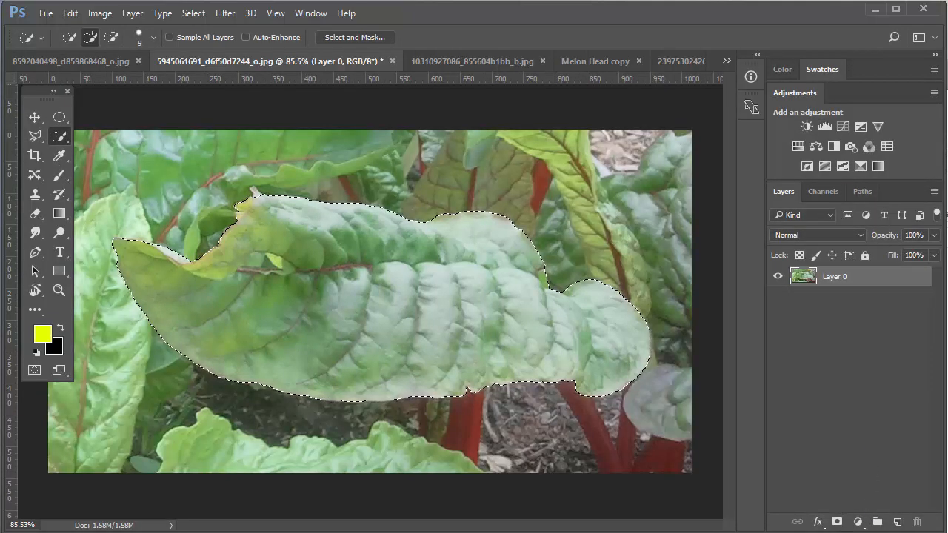
pyautogui.click(837, 522)
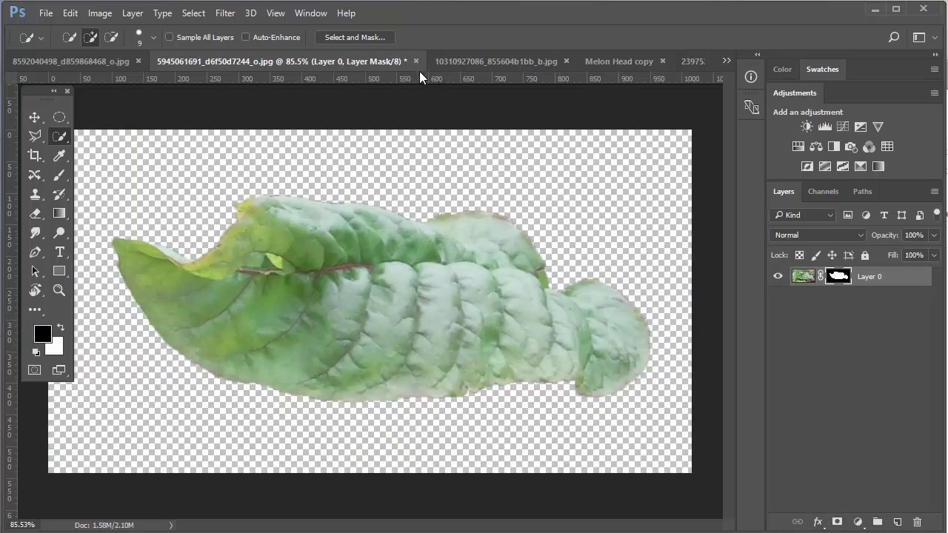
# Step: Copy the masked leaf layer into the Melon Head copy document and place it across the melon's forehead, minimizing the leaf document's window
pyautogui.moveTo(328, 66); pyautogui.dragTo(402, 314)
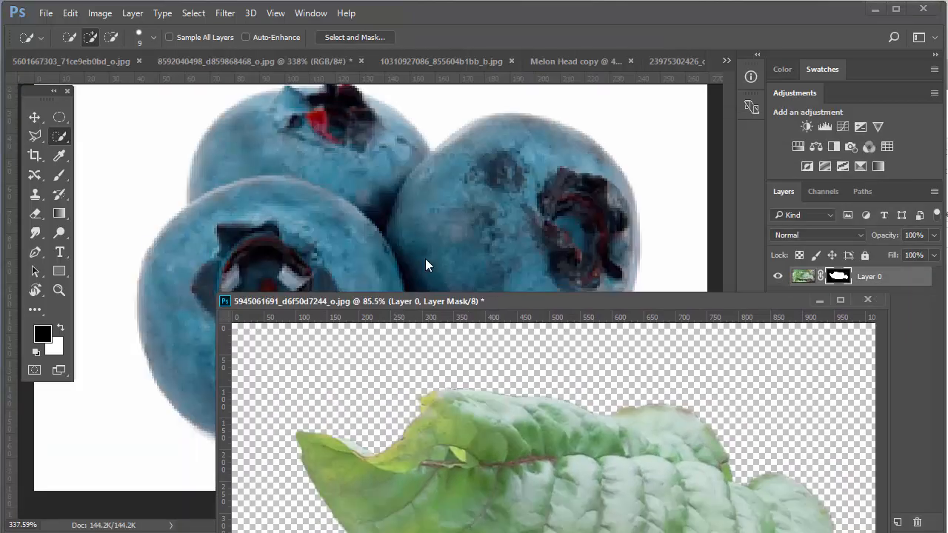
pyautogui.click(594, 62)
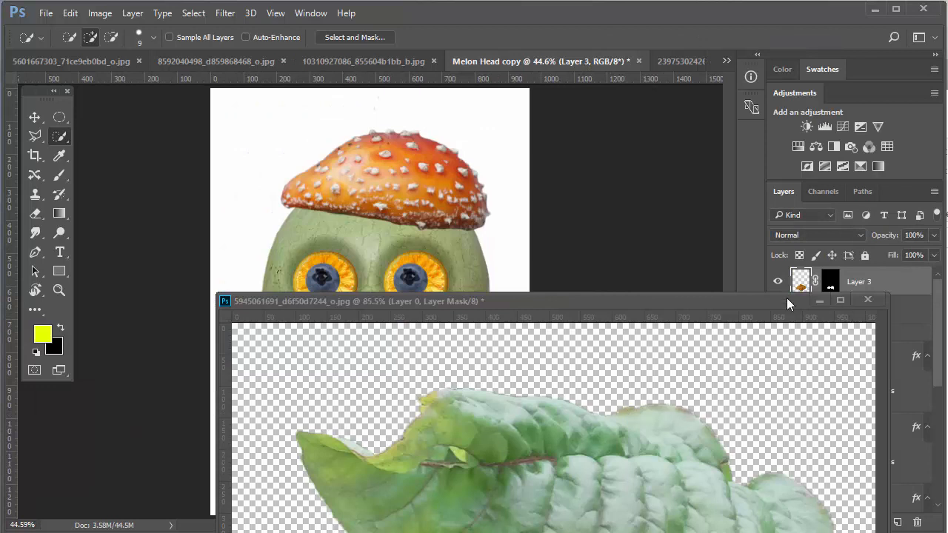
pyautogui.click(660, 300)
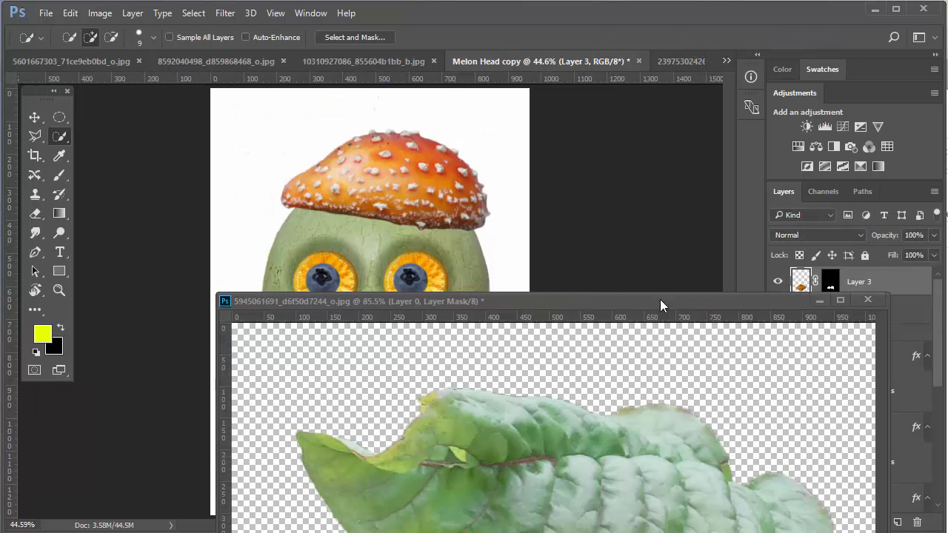
pyautogui.click(35, 118)
pyautogui.moveTo(913, 277); pyautogui.dragTo(471, 222)
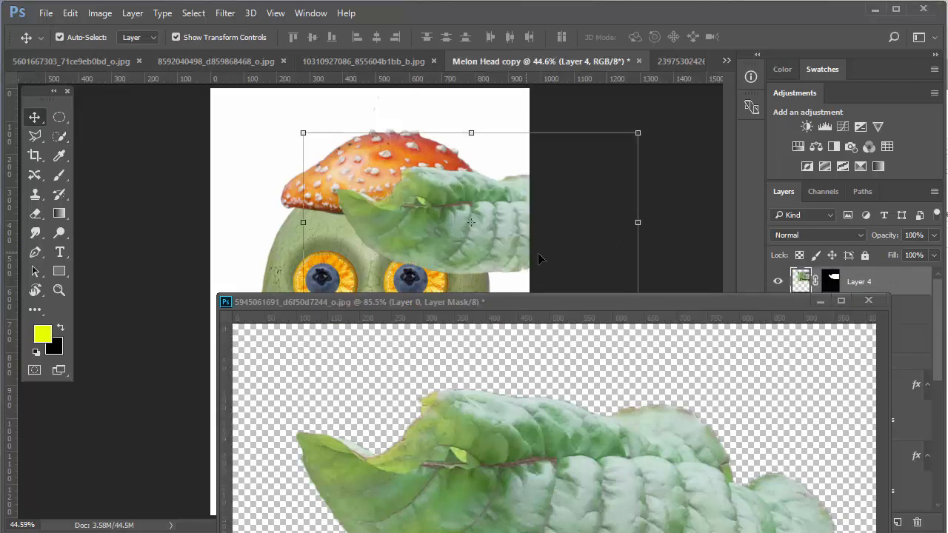
pyautogui.click(819, 302)
pyautogui.moveTo(462, 245); pyautogui.dragTo(364, 264)
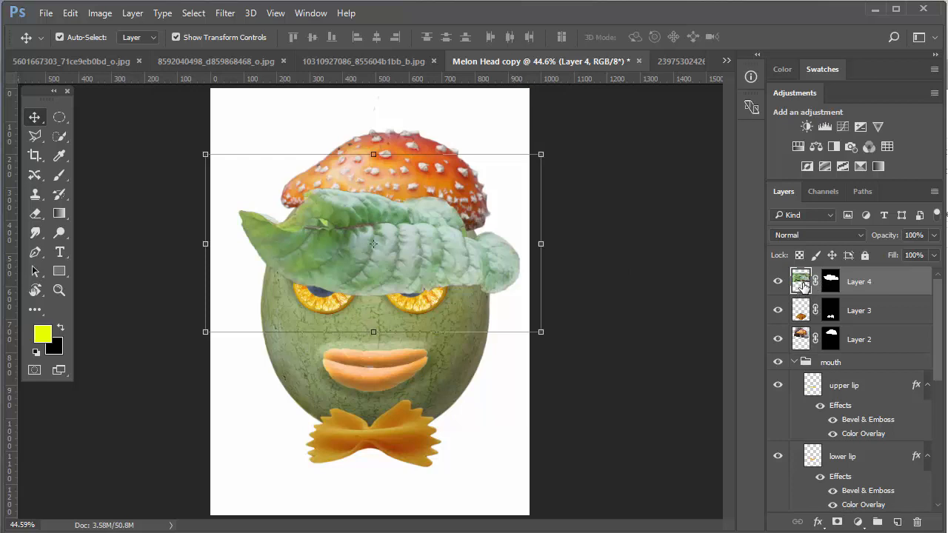
# Step: Convert the leaf layer, Layer 4, to a smart object
pyautogui.rightClick(803, 285)
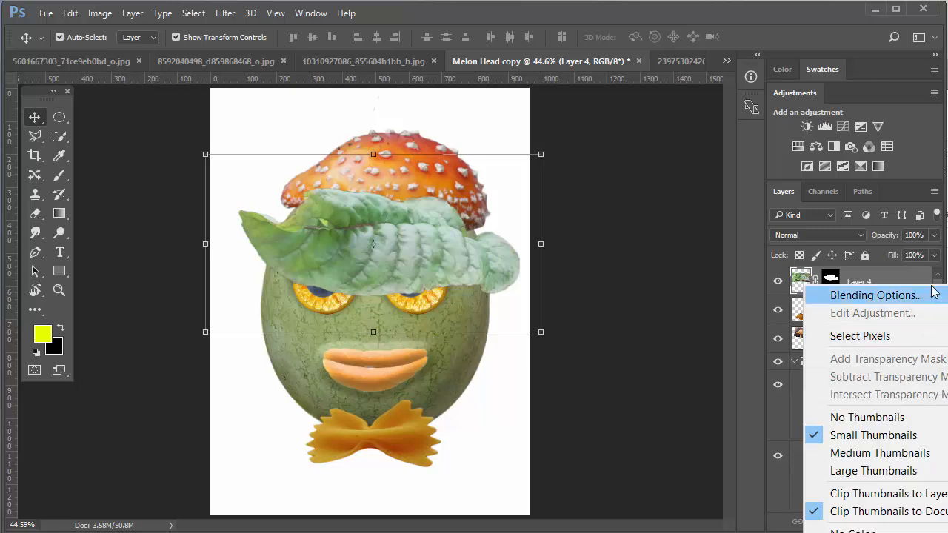
pyautogui.rightClick(906, 275)
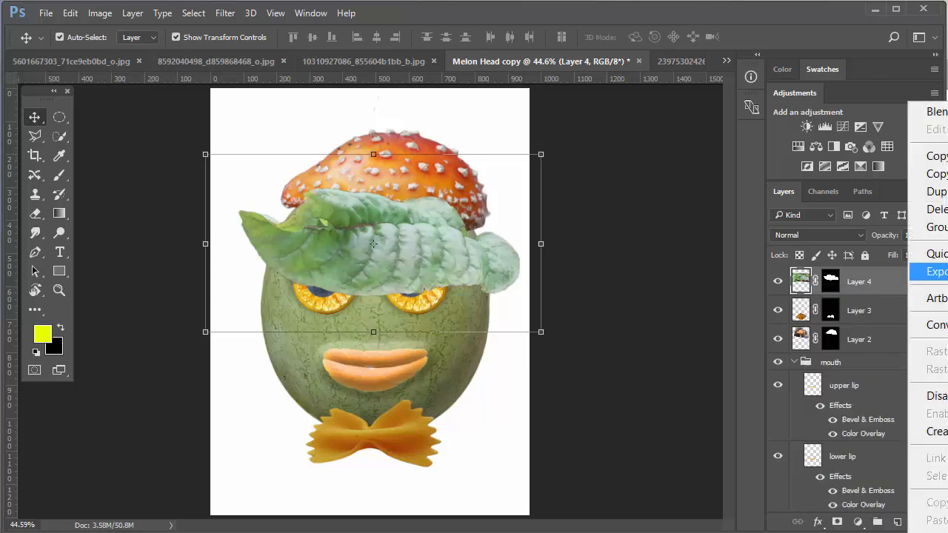
pyautogui.click(934, 324)
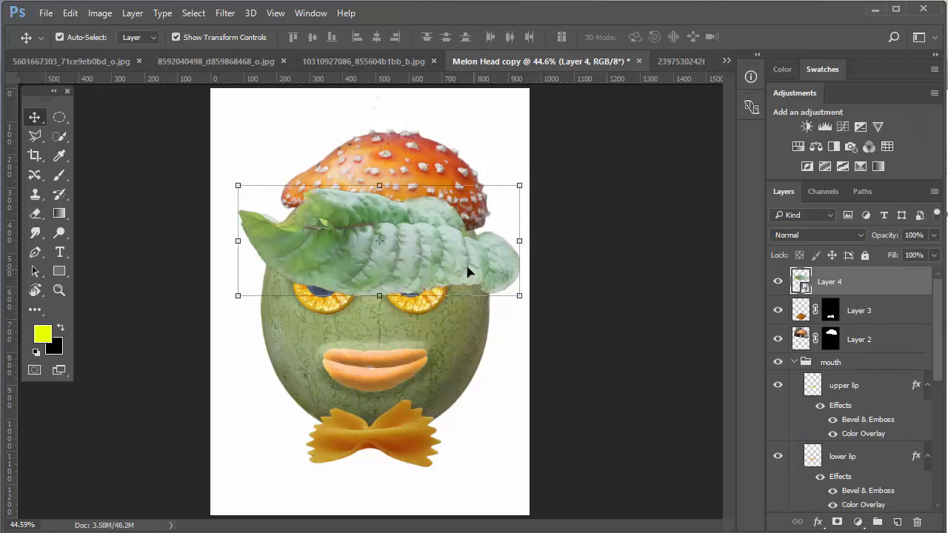
# Step: Rotate the leaf to about -37°, scale it to about 47% width and 44% height, and place it over the mushroom hat's left edge
pyautogui.moveTo(477, 254)
pyautogui.mouseDown()
pyautogui.moveTo(444, 265)
pyautogui.moveTo(470, 257)
pyautogui.mouseUp()
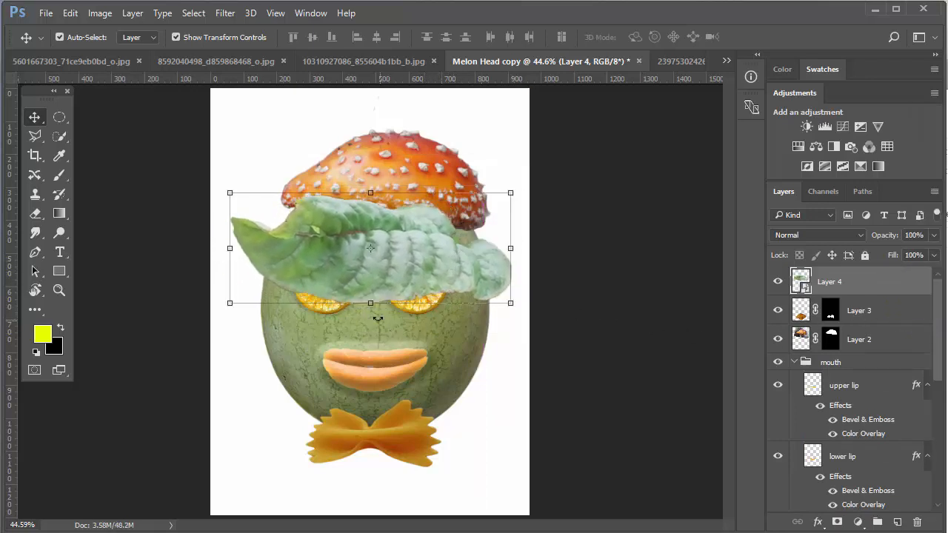
pyautogui.moveTo(371, 303); pyautogui.dragTo(371, 276)
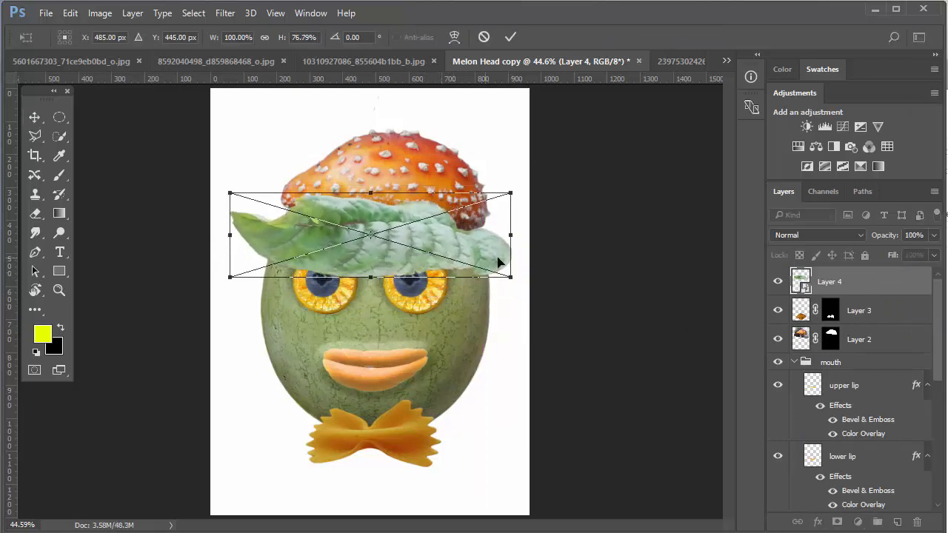
pyautogui.moveTo(527, 188); pyautogui.dragTo(466, 104)
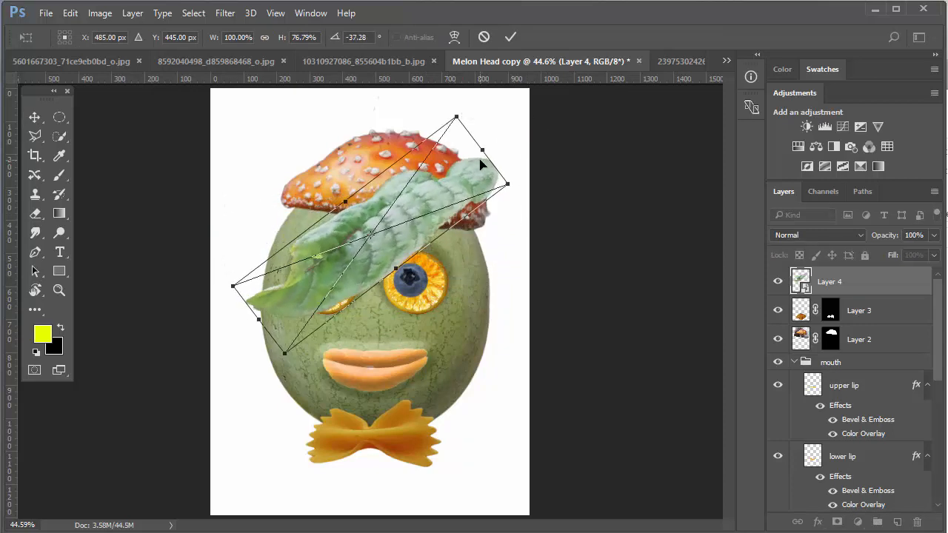
pyautogui.moveTo(506, 186); pyautogui.dragTo(366, 247)
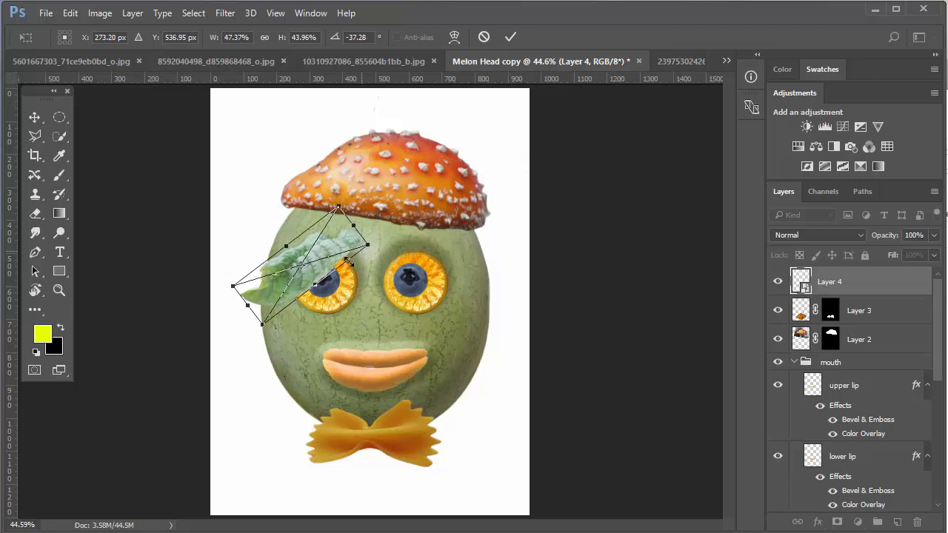
pyautogui.moveTo(303, 288); pyautogui.dragTo(305, 232)
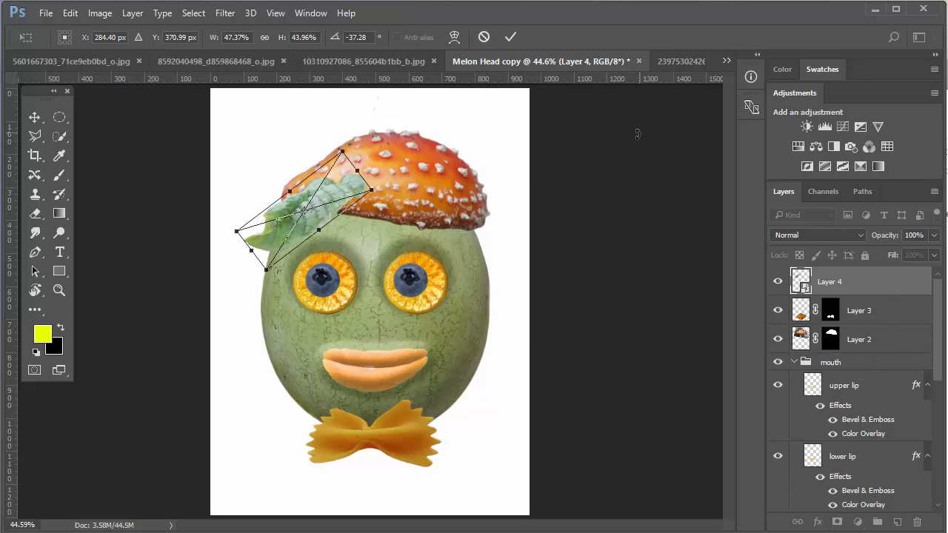
pyautogui.click(510, 36)
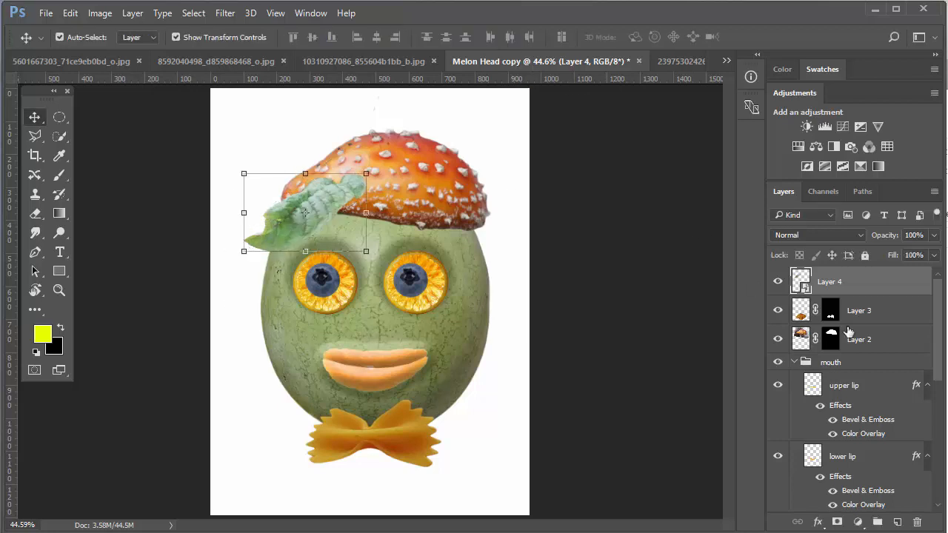
# Step: Move the mushroom hat layer above the leaf layer and shift the leaf slightly down and left under the brim
pyautogui.moveTo(879, 345); pyautogui.dragTo(879, 272)
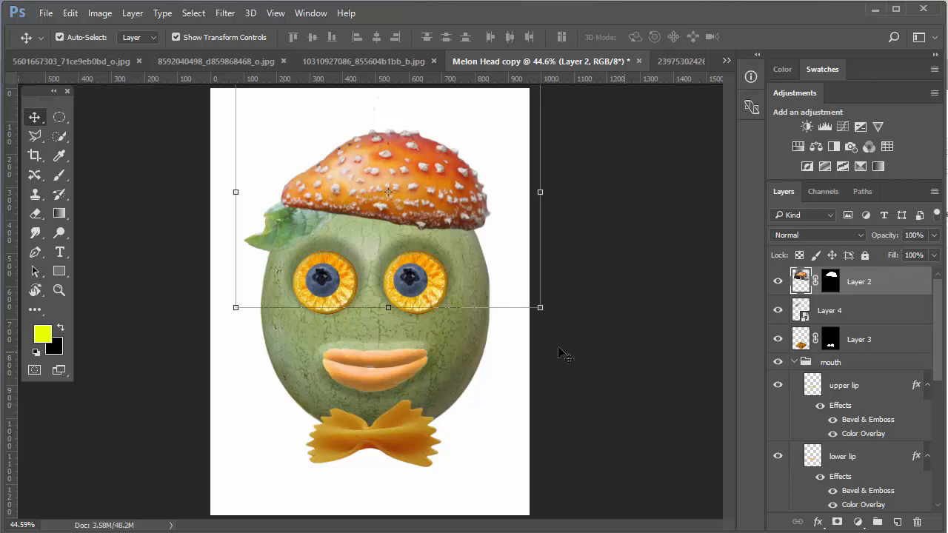
pyautogui.moveTo(305, 221); pyautogui.dragTo(300, 230)
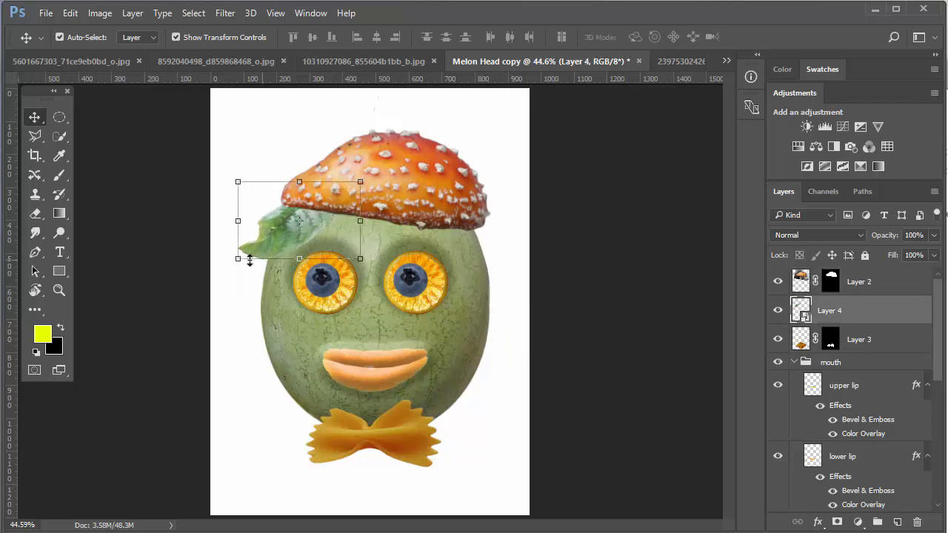
# Step: Transform the leaf to a rotation of about -31.5°, 45% width and 36% height, tucked under the hat's left edge
pyautogui.moveTo(362, 259); pyautogui.dragTo(370, 236)
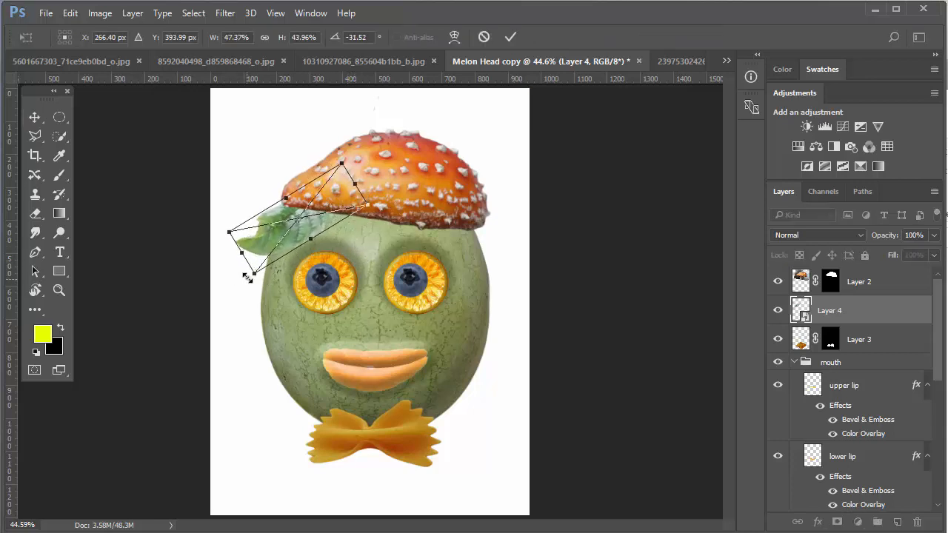
pyautogui.moveTo(255, 272)
pyautogui.mouseDown()
pyautogui.moveTo(263, 272)
pyautogui.moveTo(256, 261)
pyautogui.mouseUp()
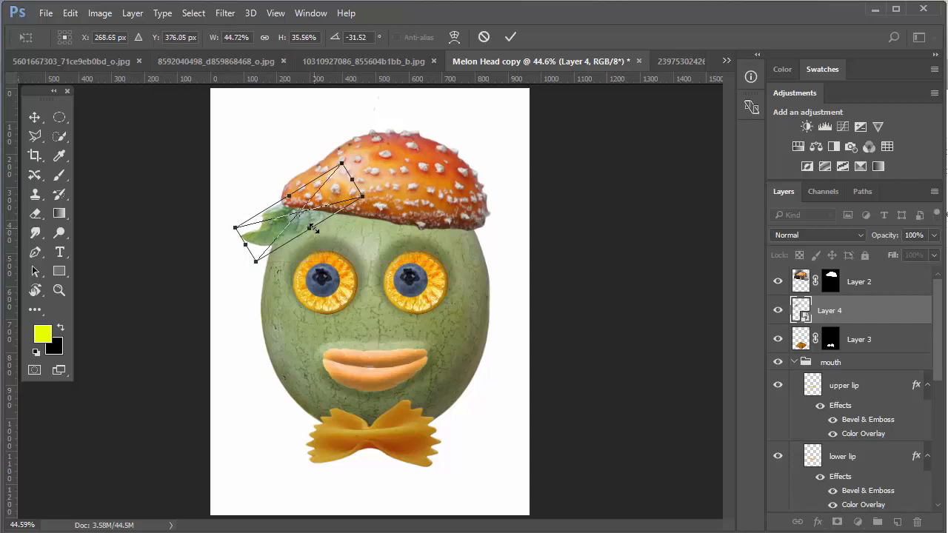
pyautogui.moveTo(310, 228); pyautogui.dragTo(314, 222)
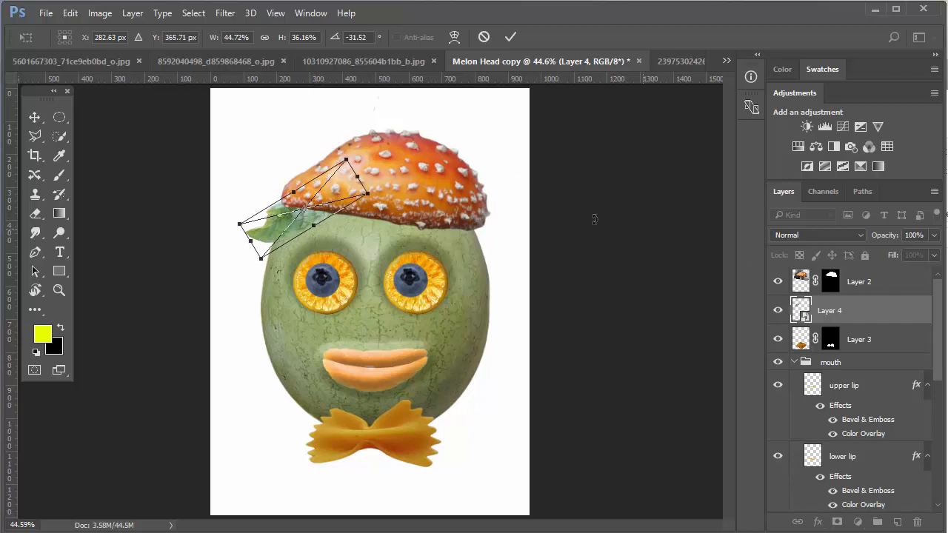
pyautogui.click(510, 37)
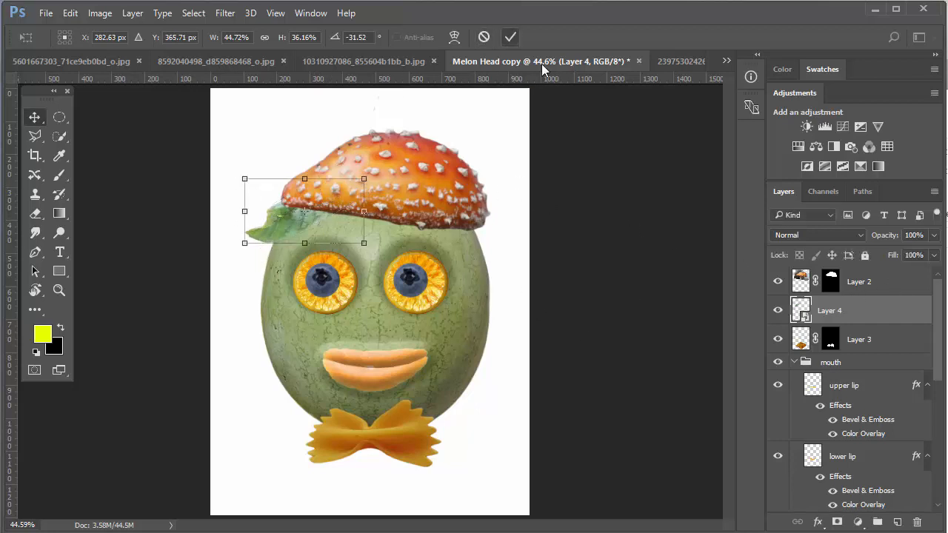
# Step: Raise the mushroom hat slightly on the melon head and nudge the leaf up to follow its brim
pyautogui.click(906, 288)
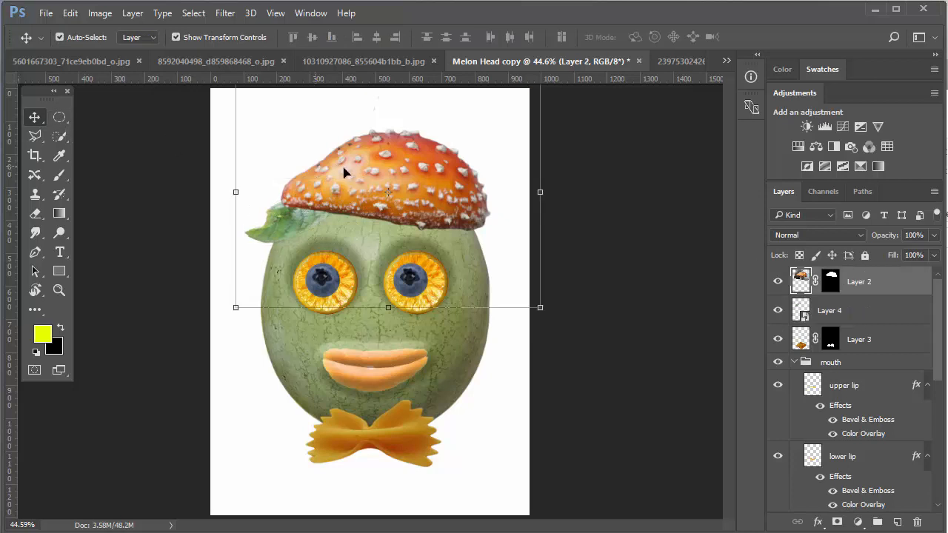
pyautogui.moveTo(417, 184); pyautogui.dragTo(417, 171)
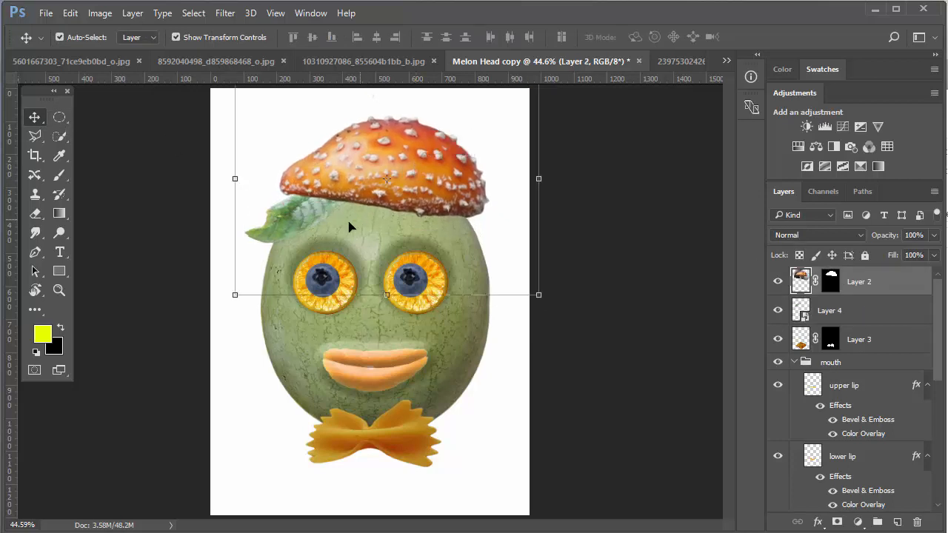
pyautogui.click(844, 314)
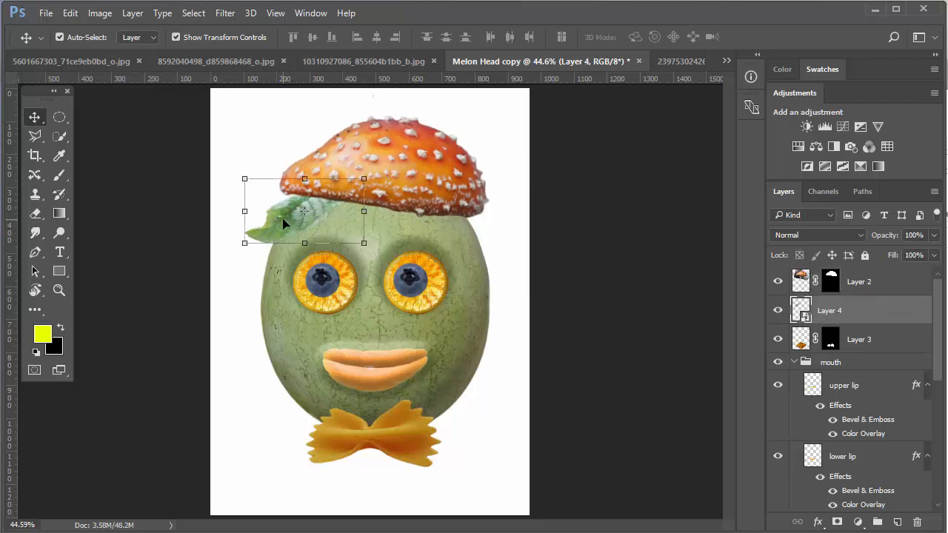
pyautogui.moveTo(284, 223); pyautogui.dragTo(282, 219)
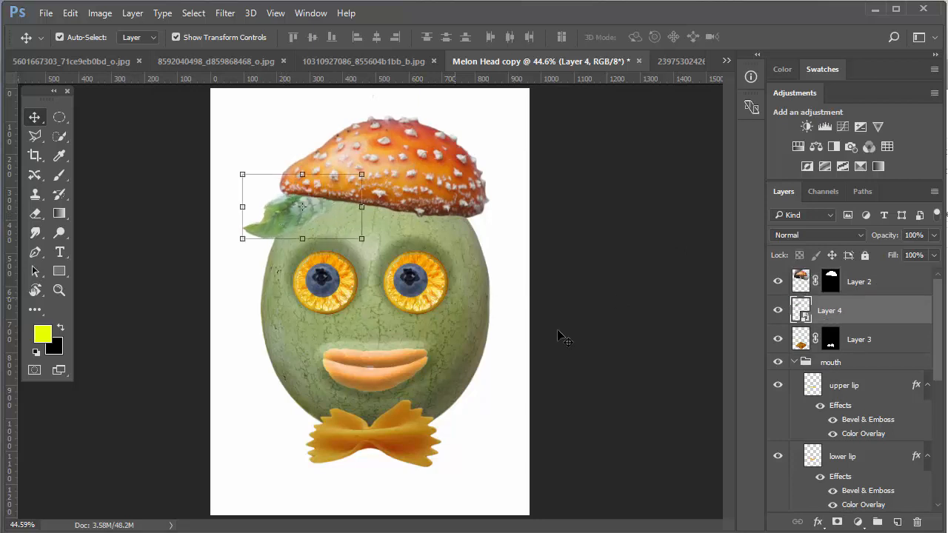
# Step: Rename the leaf layer as hair
pyautogui.doubleClick(829, 311)
pyautogui.write('hair')
pyautogui.press('Return')
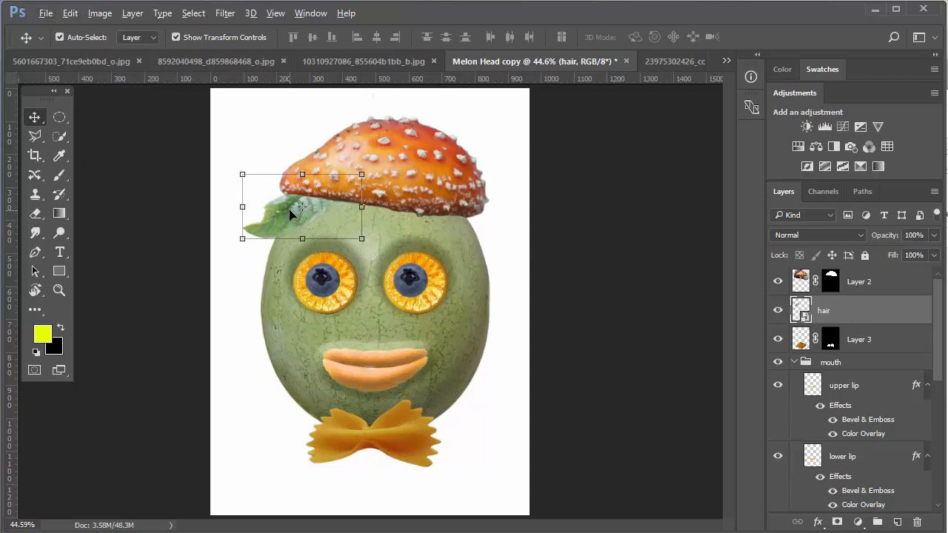
# Step: Duplicate the hair leaf slightly to its right under the hat brim, rotated to about -41.2° at 42.3% width and 35.6% height
pyautogui.moveTo(290, 214); pyautogui.dragTo(317, 219)
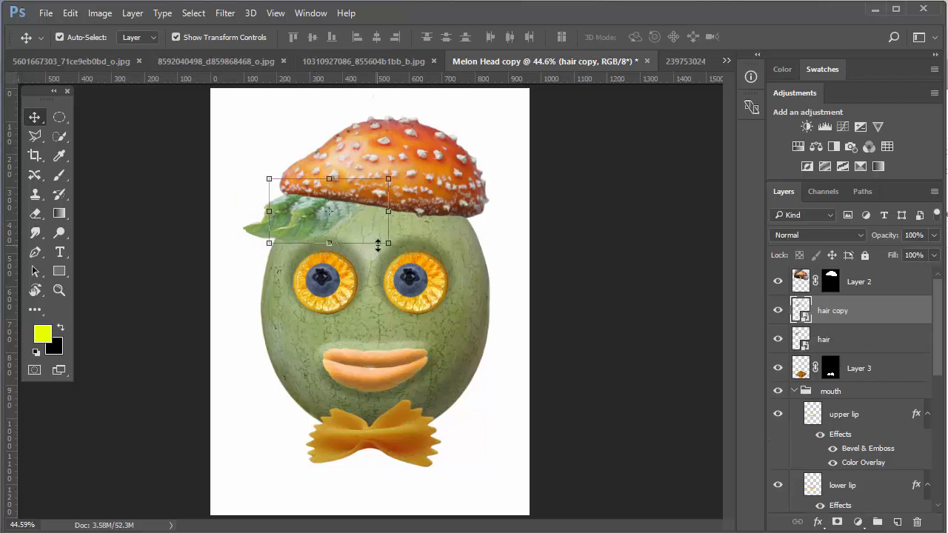
pyautogui.moveTo(388, 242); pyautogui.dragTo(379, 225)
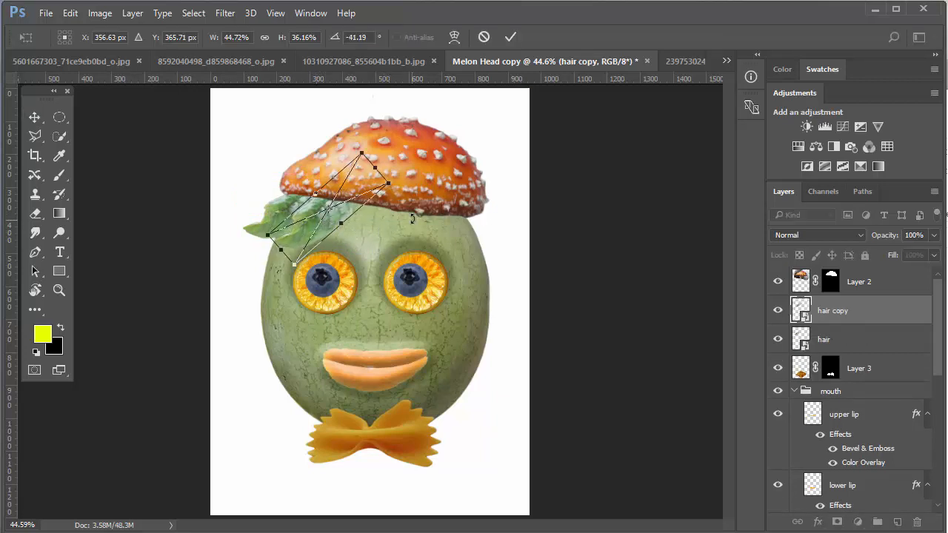
pyautogui.moveTo(387, 181); pyautogui.dragTo(379, 182)
pyautogui.moveTo(328, 219); pyautogui.dragTo(323, 198)
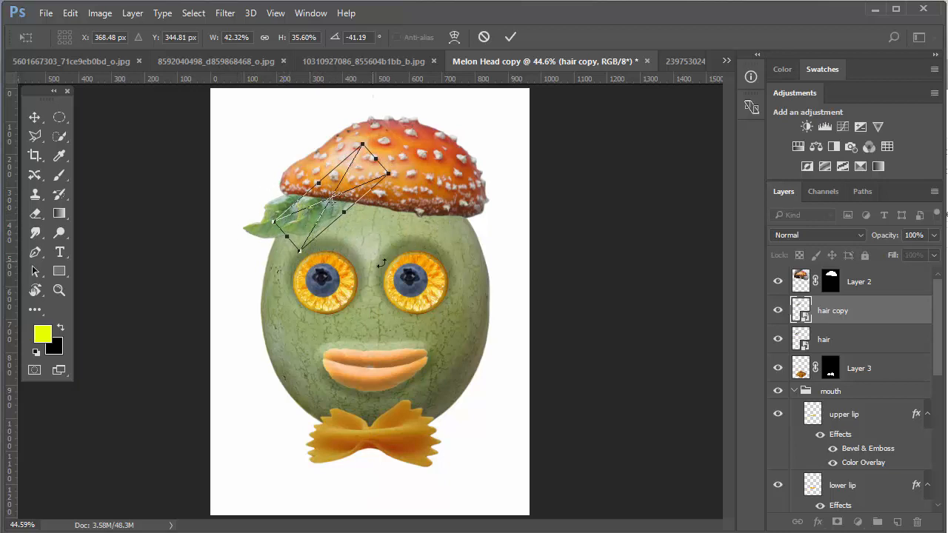
pyautogui.click(510, 36)
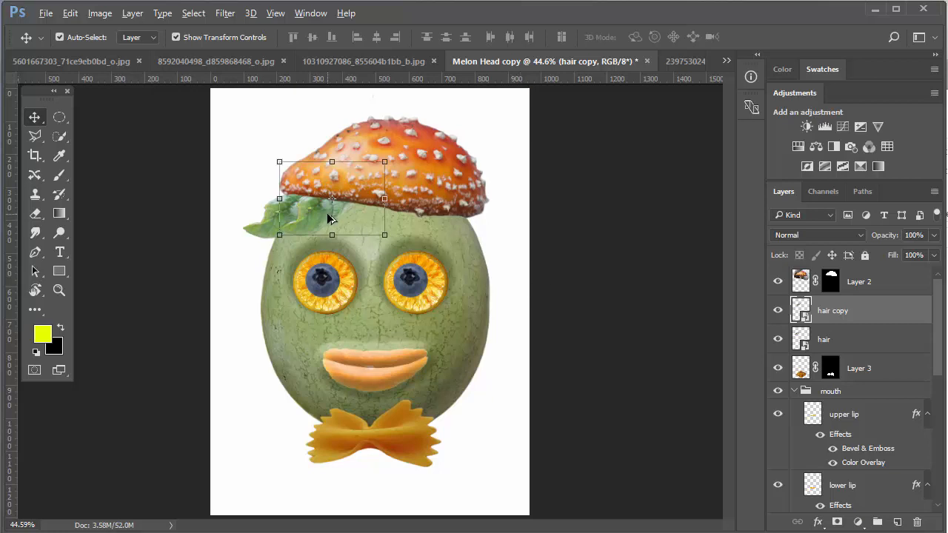
# Step: Place a third leaf copy further right along the brim and rotate it to about -50.6°
pyautogui.moveTo(330, 218); pyautogui.dragTo(363, 217)
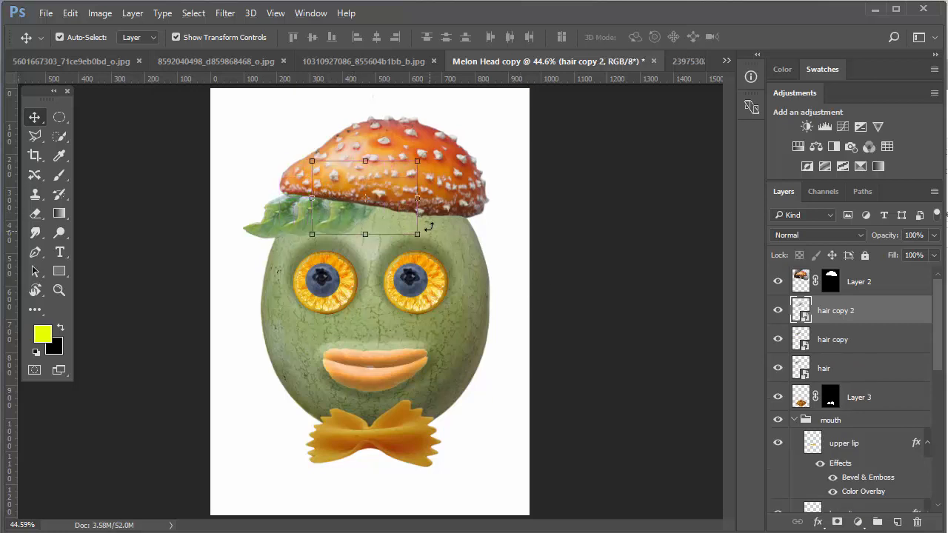
pyautogui.moveTo(427, 239); pyautogui.dragTo(437, 177)
pyautogui.moveTo(365, 226); pyautogui.dragTo(367, 220)
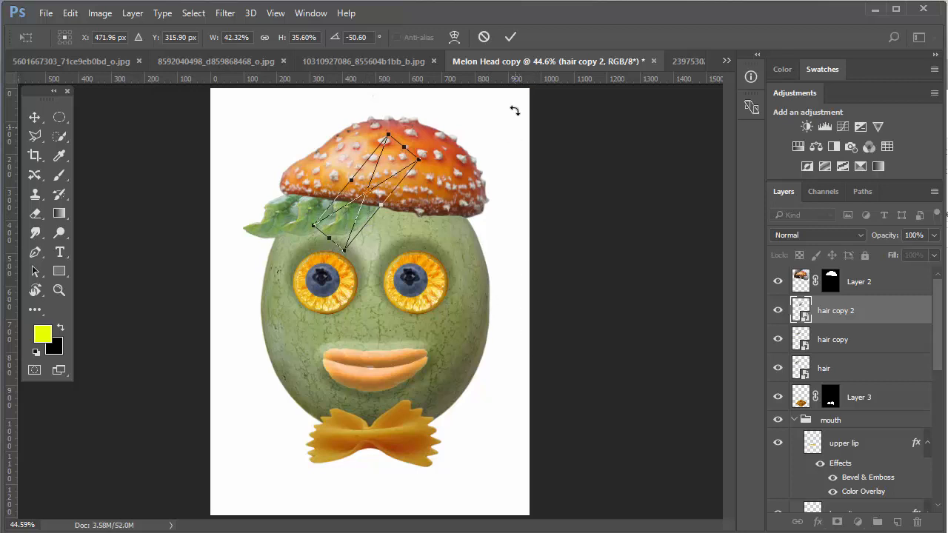
pyautogui.click(509, 37)
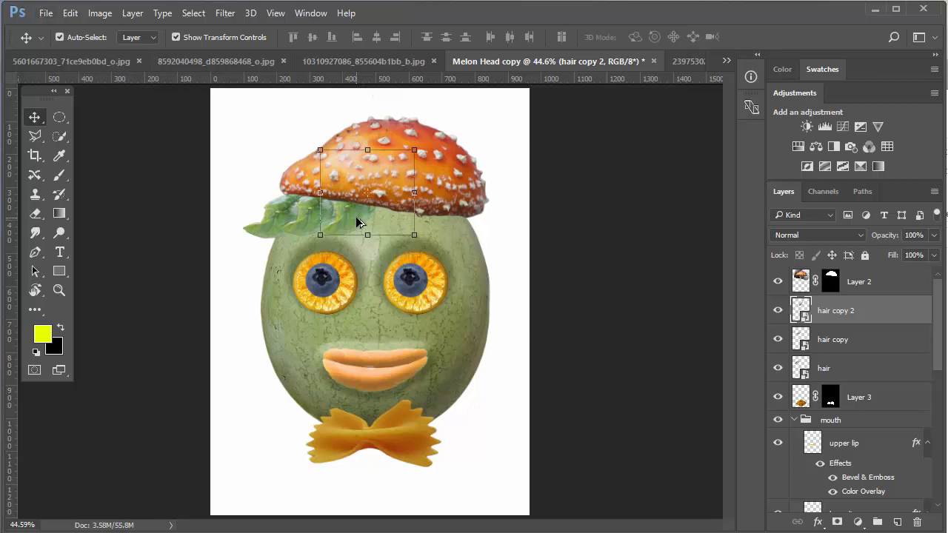
# Step: Copy a leaf to the hat's right edge, mirror it to about -49% height, and rotate it to about 62° under the brim
pyautogui.moveTo(356, 217); pyautogui.dragTo(438, 267)
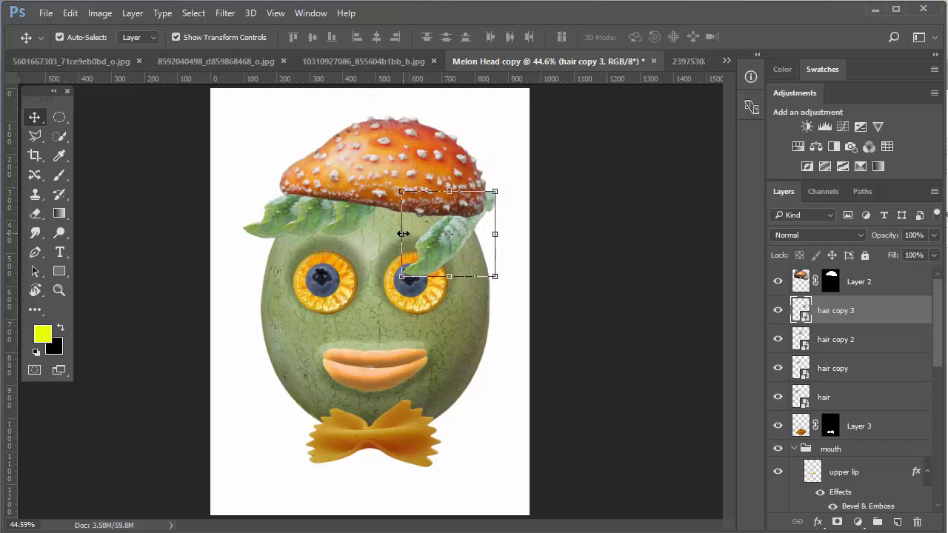
pyautogui.moveTo(402, 233); pyautogui.dragTo(459, 213)
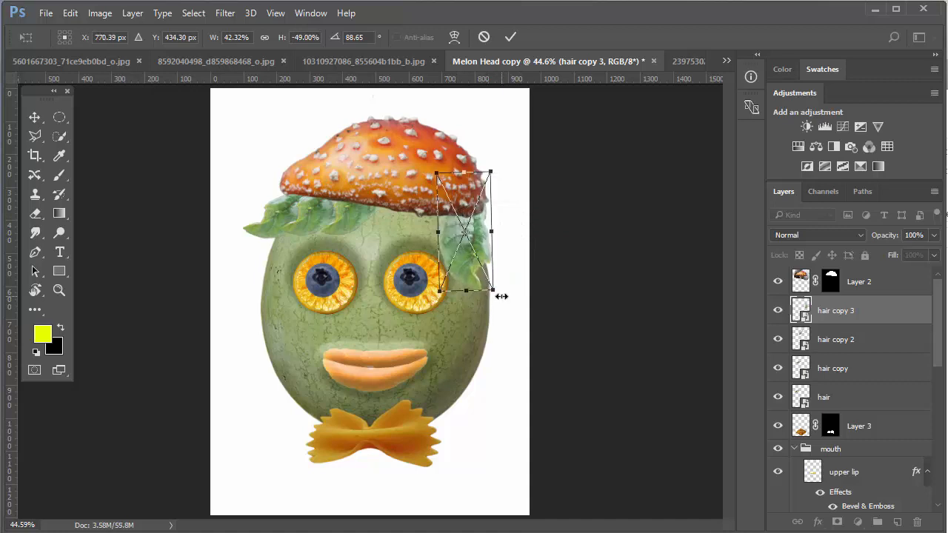
pyautogui.moveTo(502, 296); pyautogui.dragTo(451, 233)
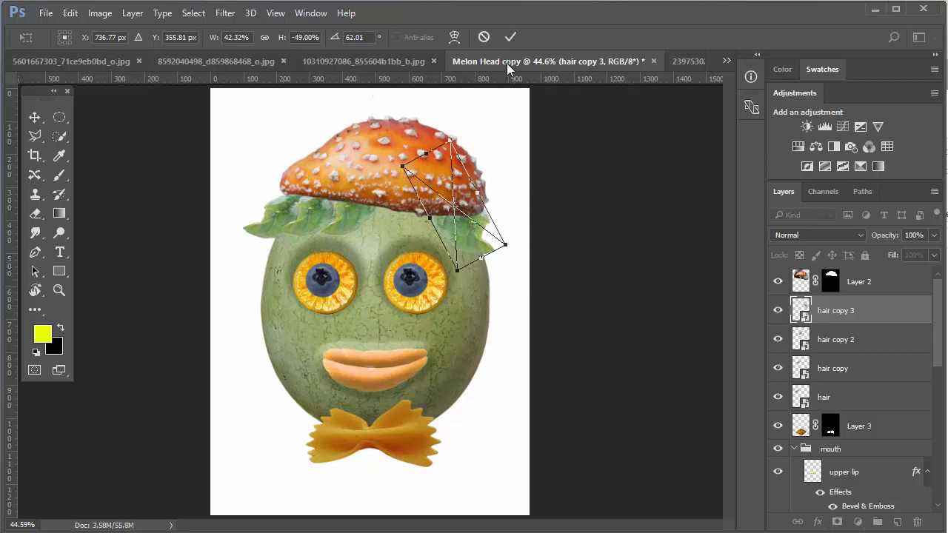
pyautogui.click(510, 37)
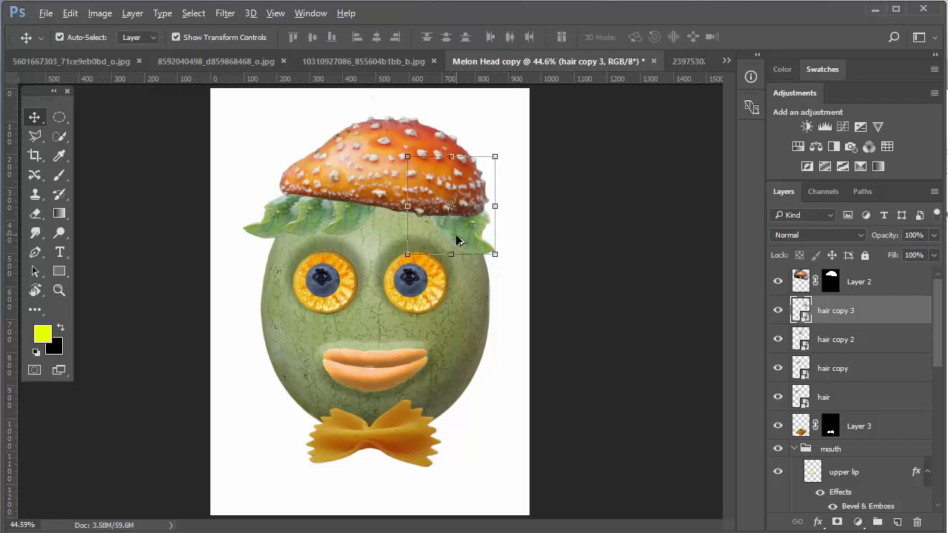
# Step: Duplicate the right-hand leaf inward along the brim, transform it to about -44.5% height and 62.1° rotation, and deselect the layer
pyautogui.moveTo(460, 243); pyautogui.dragTo(422, 228)
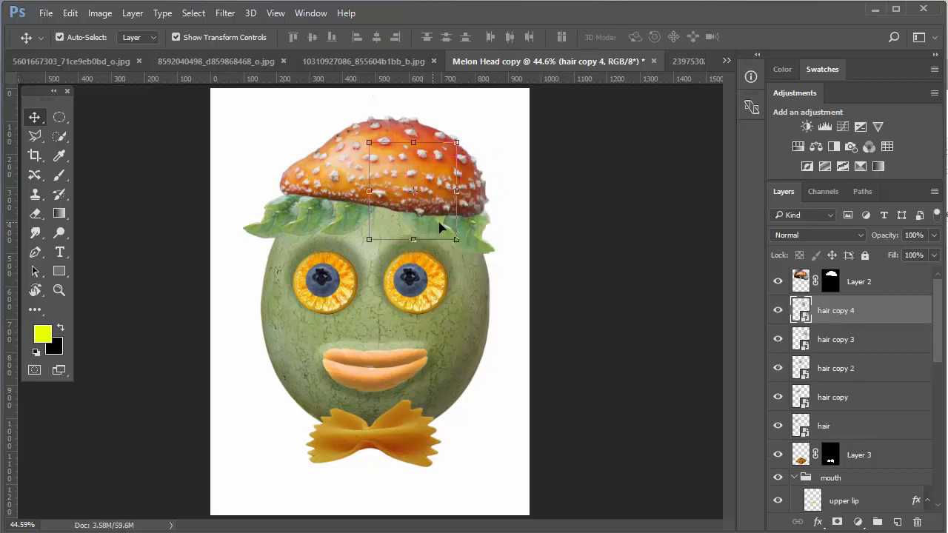
pyautogui.moveTo(373, 193); pyautogui.dragTo(413, 228)
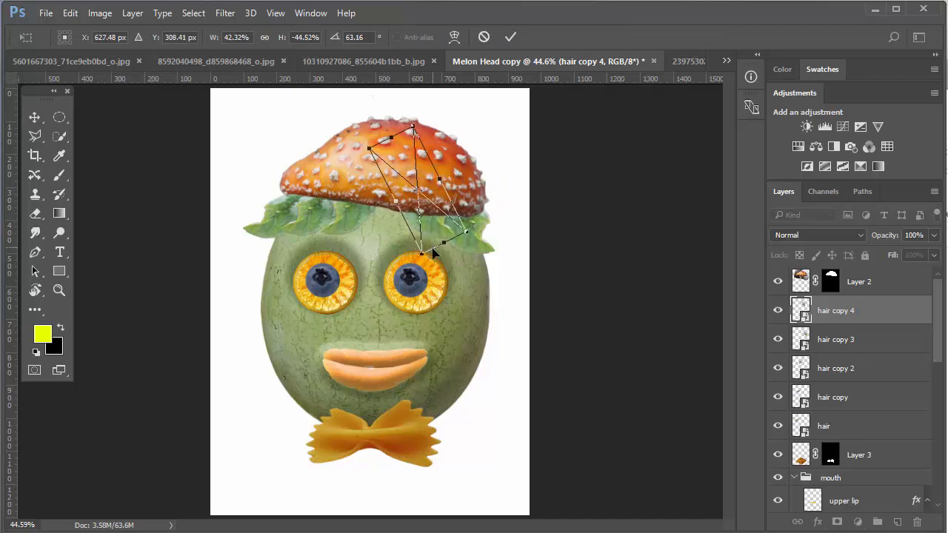
pyautogui.moveTo(488, 235)
pyautogui.mouseDown()
pyautogui.moveTo(492, 224)
pyautogui.moveTo(477, 248)
pyautogui.mouseUp()
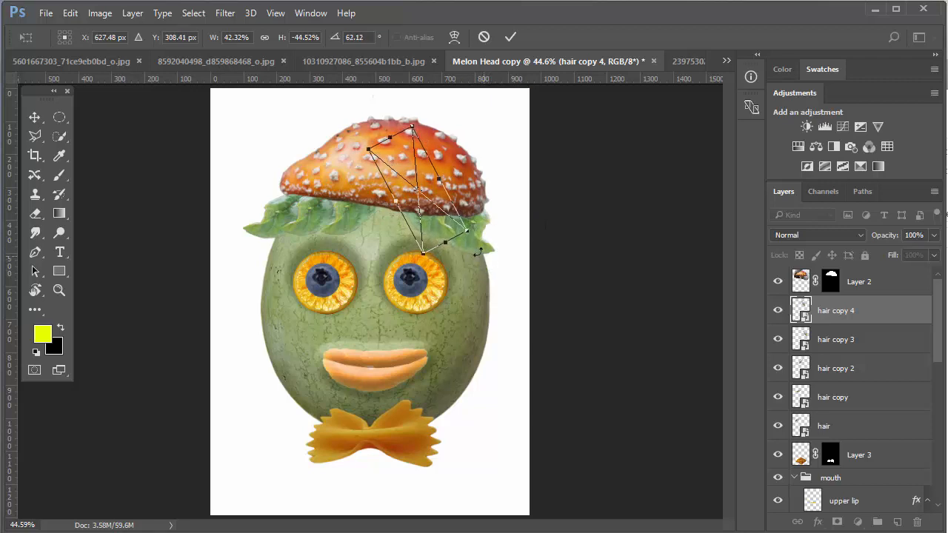
pyautogui.moveTo(439, 228); pyautogui.dragTo(440, 228)
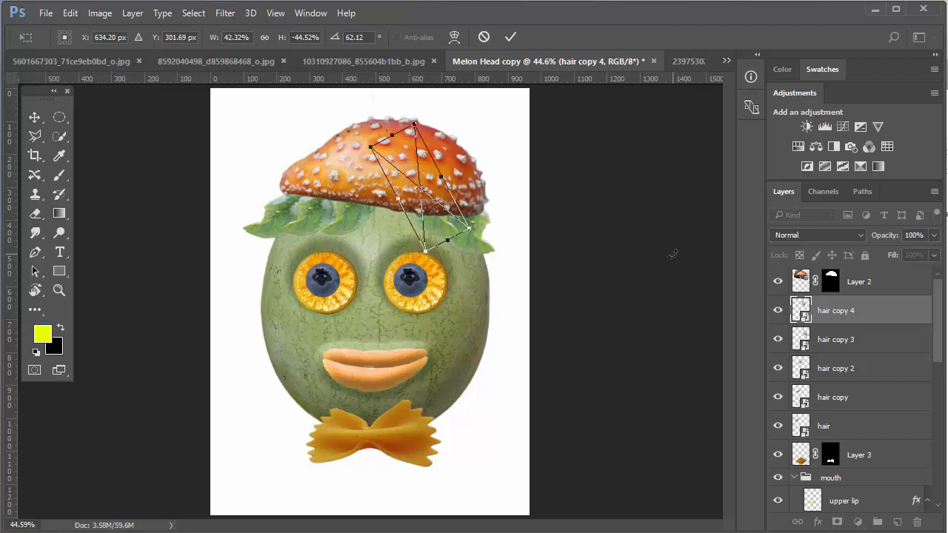
pyautogui.click(512, 37)
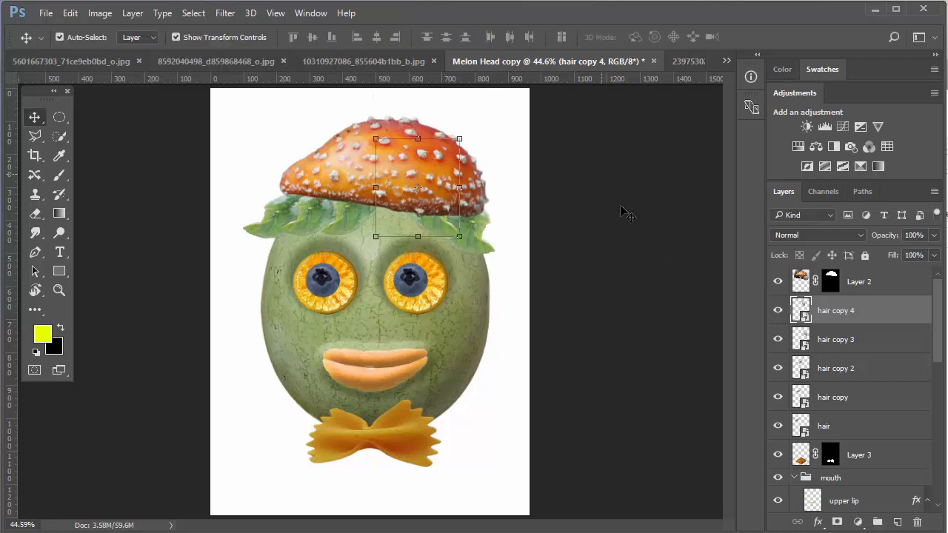
pyautogui.click(629, 260)
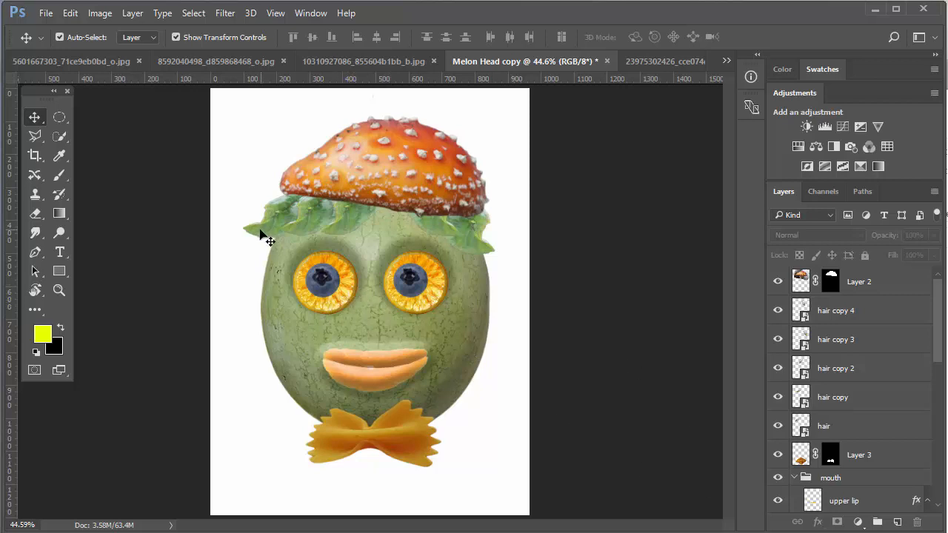
# Step: Add a Multiply drop shadow to the hair copy leaf and reduce its distance, spread and size
pyautogui.click(311, 206)
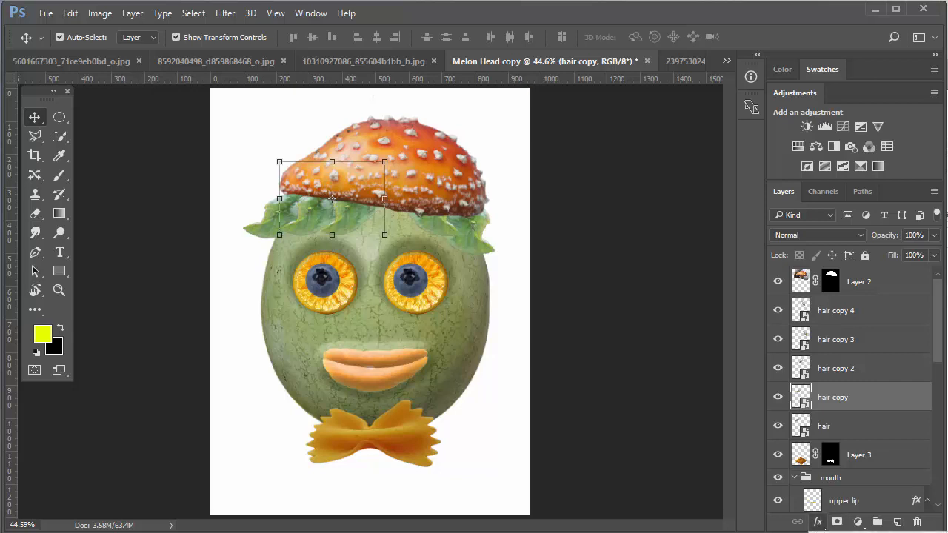
pyautogui.click(818, 521)
pyautogui.click(844, 503)
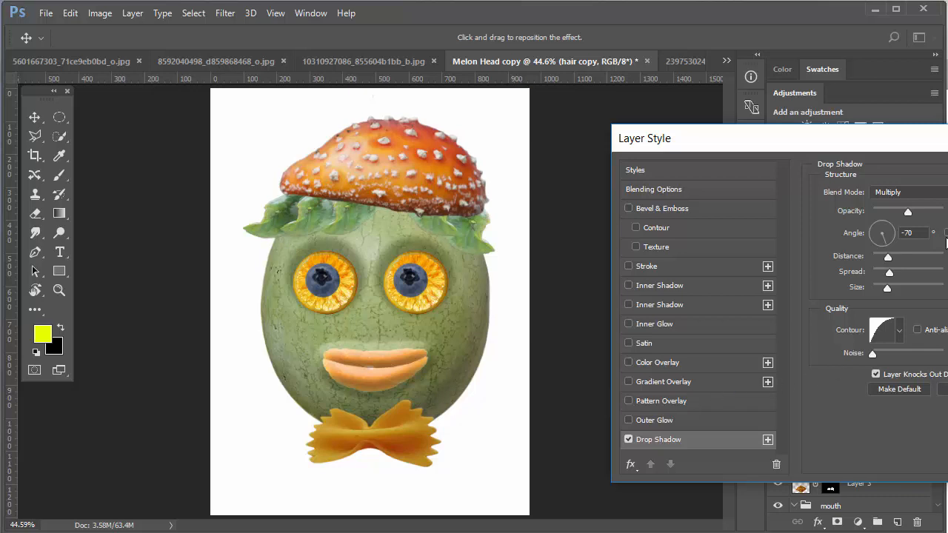
pyautogui.moveTo(887, 235); pyautogui.dragTo(880, 298)
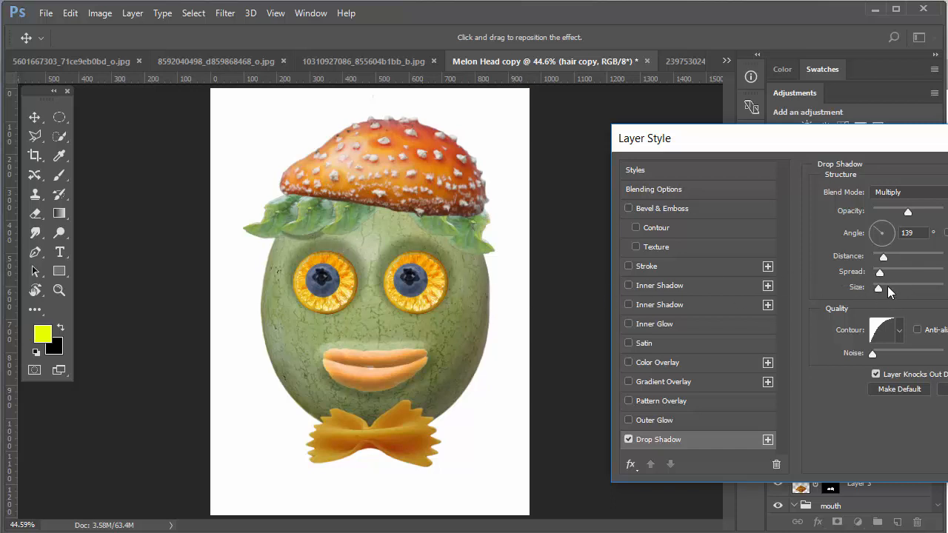
pyautogui.moveTo(878, 290)
pyautogui.mouseDown()
pyautogui.moveTo(873, 277)
pyautogui.moveTo(861, 290)
pyautogui.moveTo(827, 295)
pyautogui.moveTo(898, 298)
pyautogui.moveTo(883, 297)
pyautogui.mouseUp()
# Step: Set the angle of the hair copy leaf's drop shadow to 77°
pyautogui.click(881, 223)
pyautogui.moveTo(883, 223); pyautogui.dragTo(881, 227)
pyautogui.click(881, 227)
pyautogui.click(887, 231)
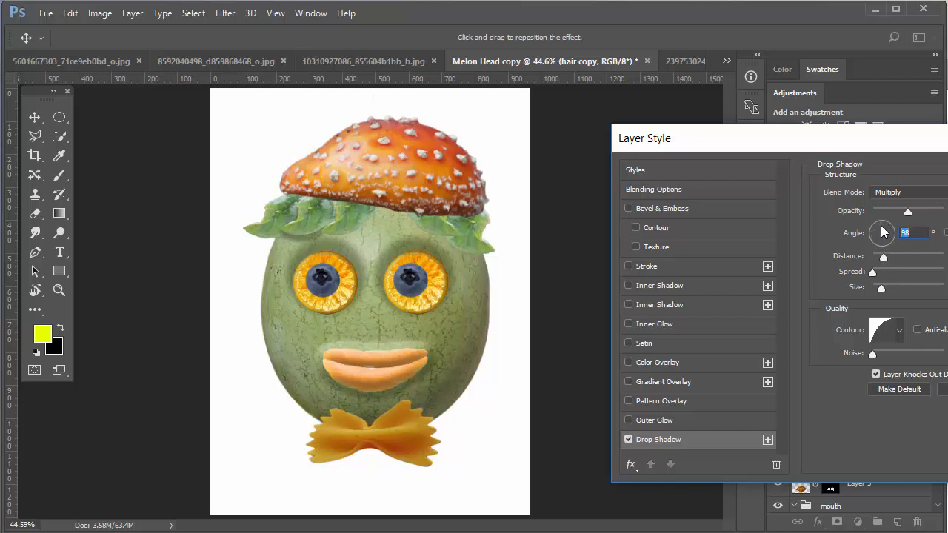
pyautogui.click(880, 229)
pyautogui.moveTo(282, 233)
pyautogui.mouseDown()
pyautogui.moveTo(336, 218)
pyautogui.moveTo(311, 211)
pyautogui.moveTo(281, 231)
pyautogui.mouseUp()
pyautogui.write('77')
# Step: Shorten the drop shadow's distance, increase its spread and opacity, and apply the layer style
pyautogui.click(885, 259)
pyautogui.moveTo(887, 264); pyautogui.dragTo(887, 275)
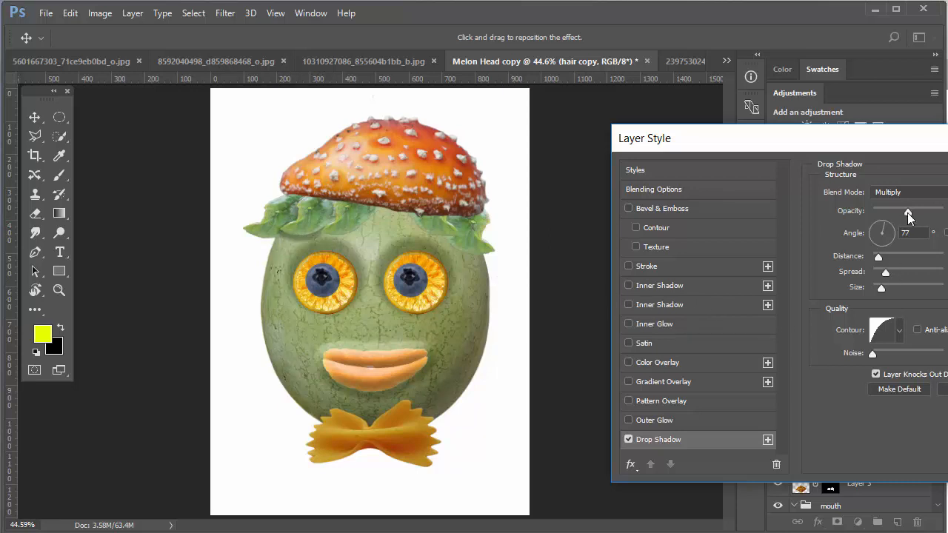
pyautogui.moveTo(907, 212); pyautogui.dragTo(920, 222)
pyautogui.press('Return')
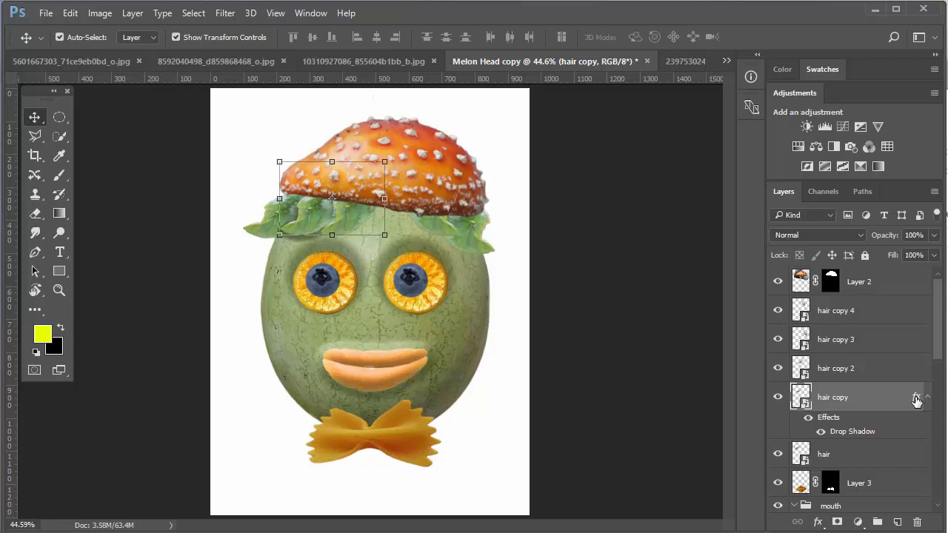
# Step: Copy the drop shadow onto hair copy 2 and hair copy 3, and move the one on hair copy 3 to hair copy 4
pyautogui.moveTo(903, 364); pyautogui.dragTo(904, 368)
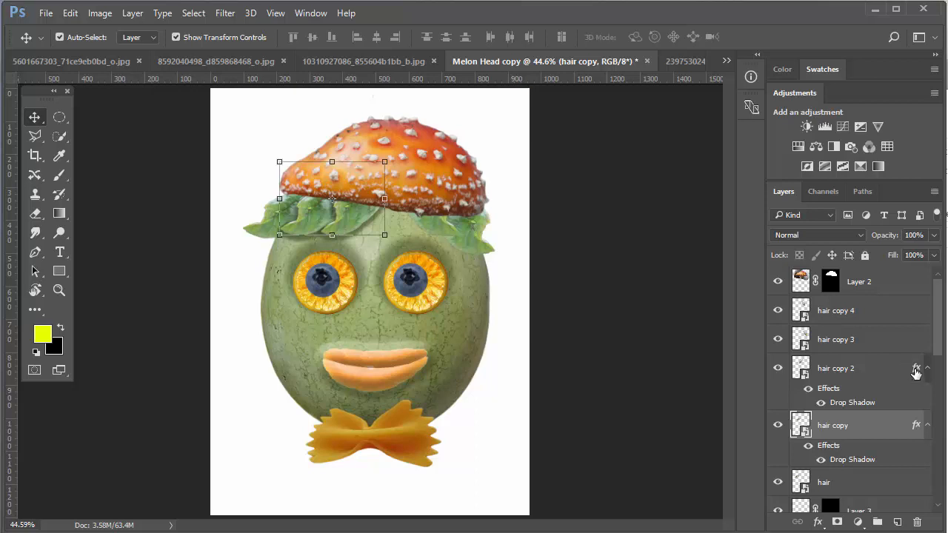
pyautogui.click(779, 341)
pyautogui.click(779, 341)
pyautogui.moveTo(915, 367); pyautogui.dragTo(909, 338)
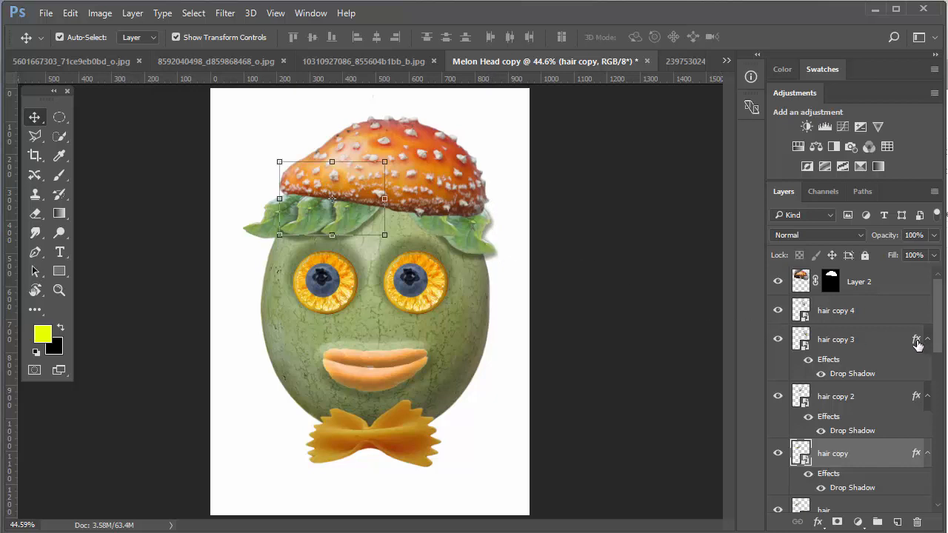
pyautogui.moveTo(916, 342); pyautogui.dragTo(909, 310)
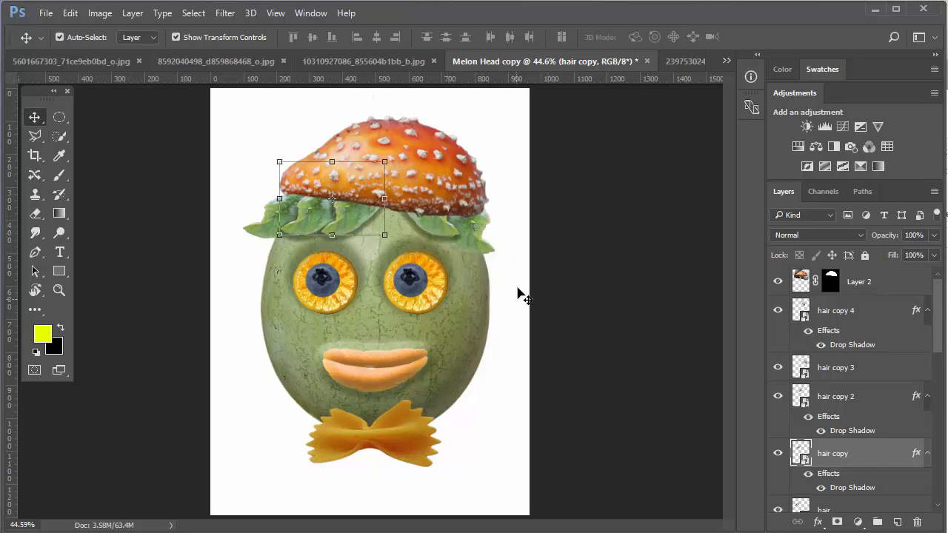
# Step: Reposition the drop shadow of the hair copy 4 leaf to an angle of 144° and apply the style
pyautogui.doubleClick(916, 310)
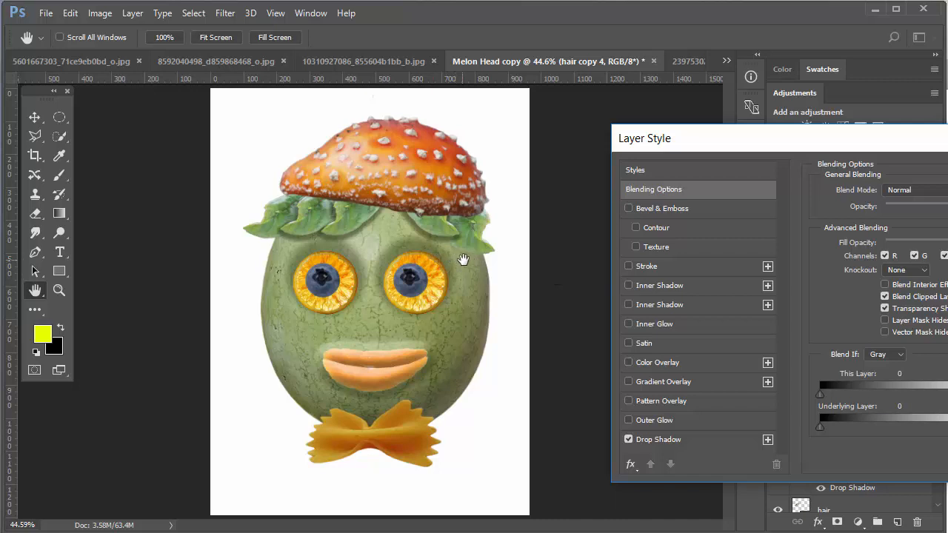
pyautogui.click(683, 440)
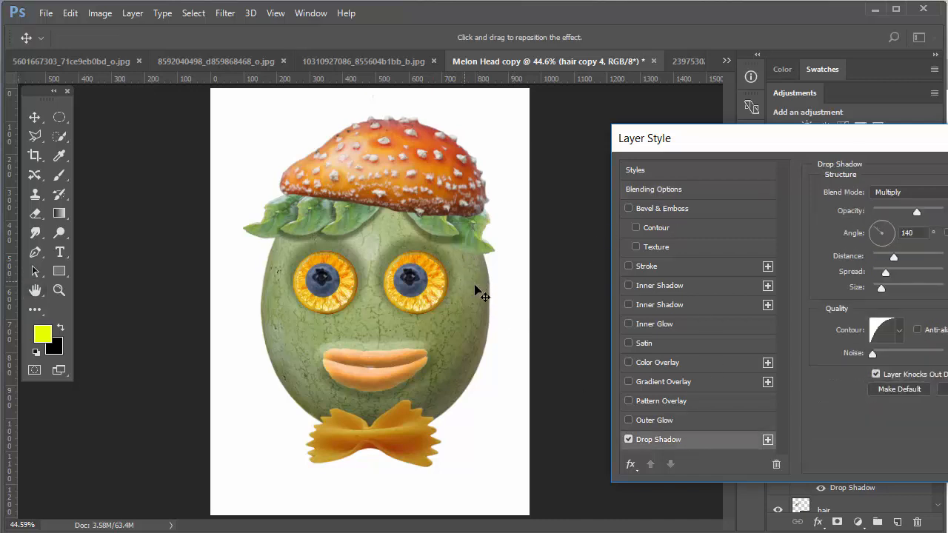
pyautogui.moveTo(474, 285); pyautogui.dragTo(469, 282)
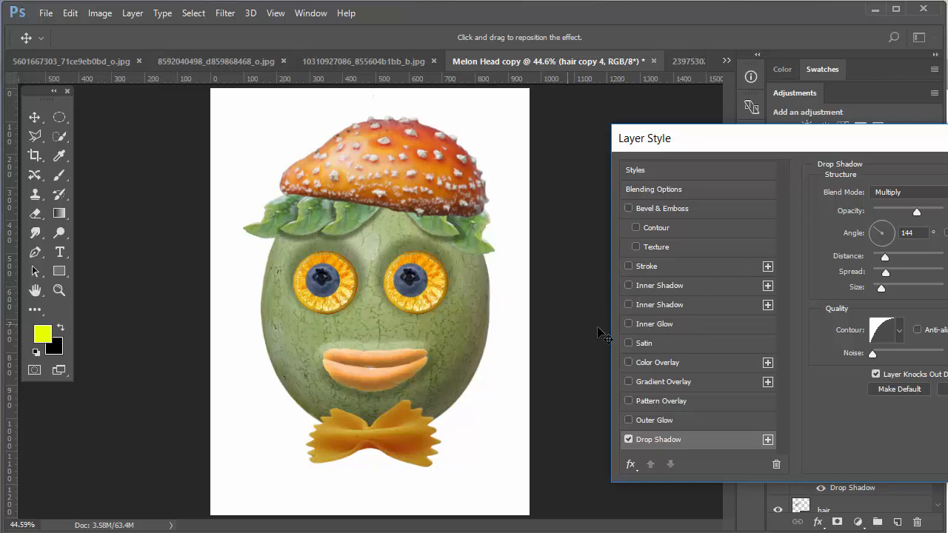
pyautogui.press('Return')
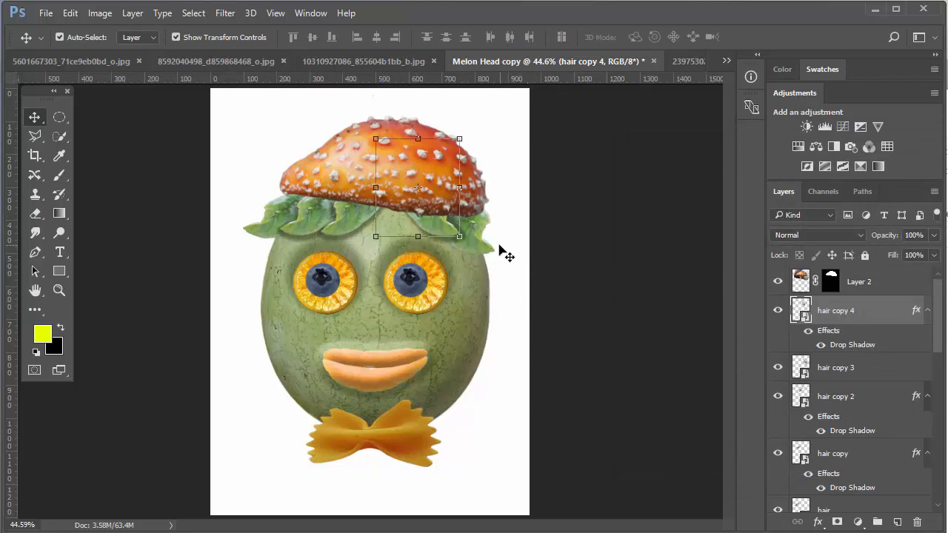
pyautogui.click(460, 237)
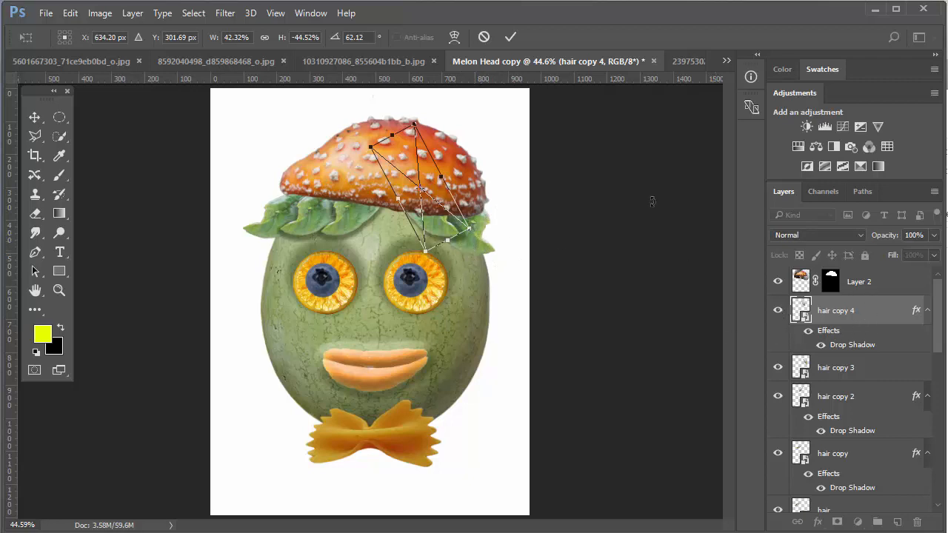
pyautogui.click(509, 38)
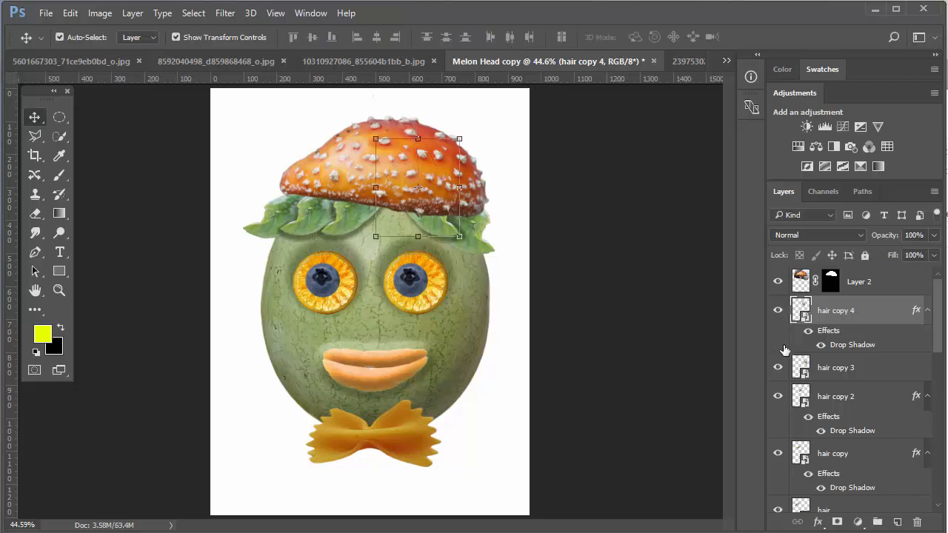
# Step: Add a new layer directly above hair copy 3 and set its blend mode to Multiply
pyautogui.click(778, 367)
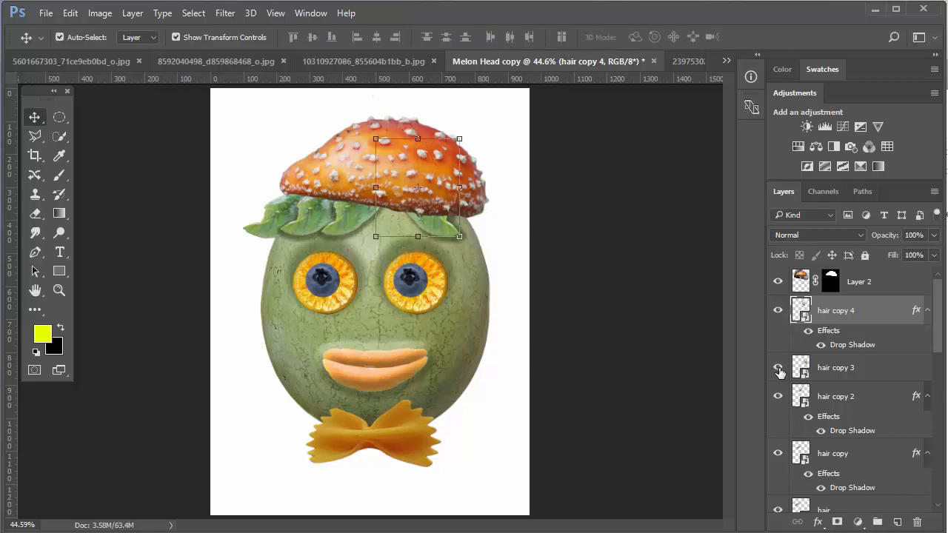
pyautogui.click(778, 368)
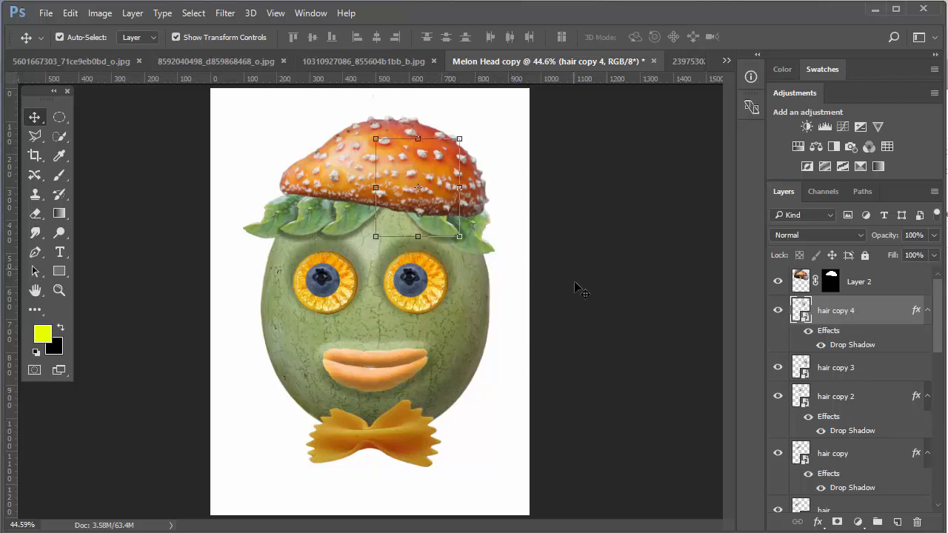
pyautogui.click(858, 372)
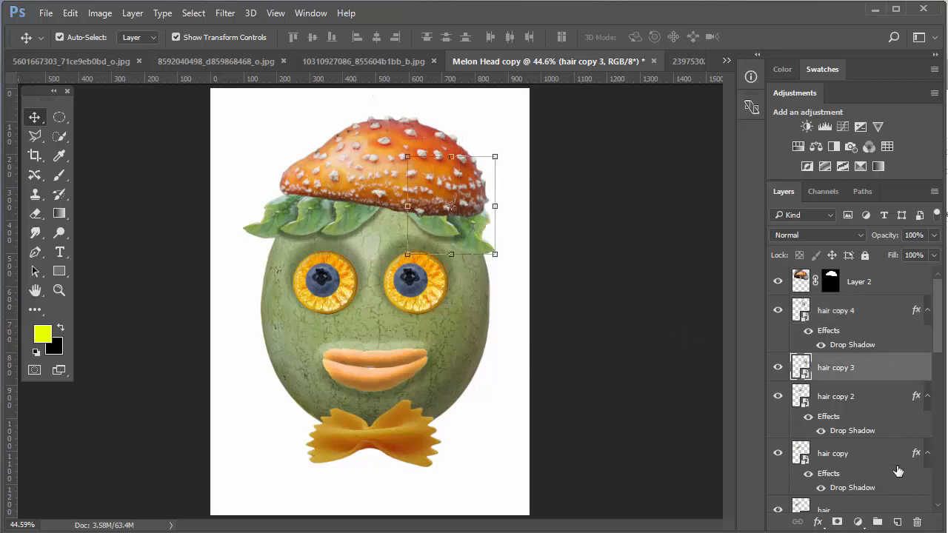
pyautogui.click(896, 522)
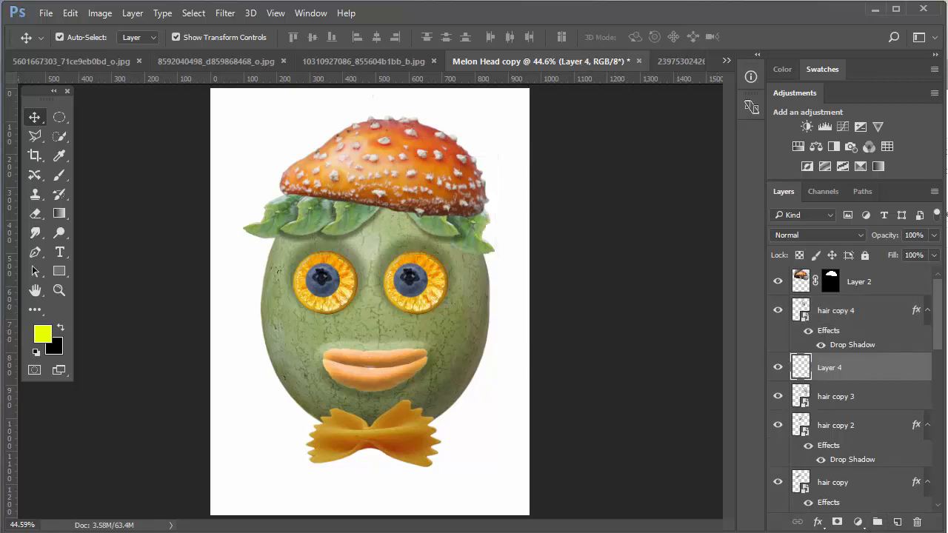
pyautogui.click(859, 235)
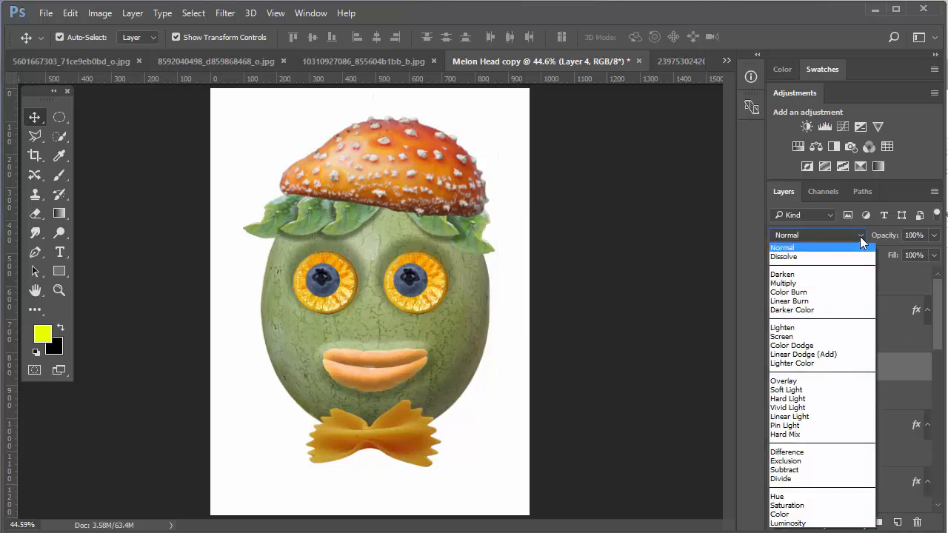
pyautogui.click(828, 284)
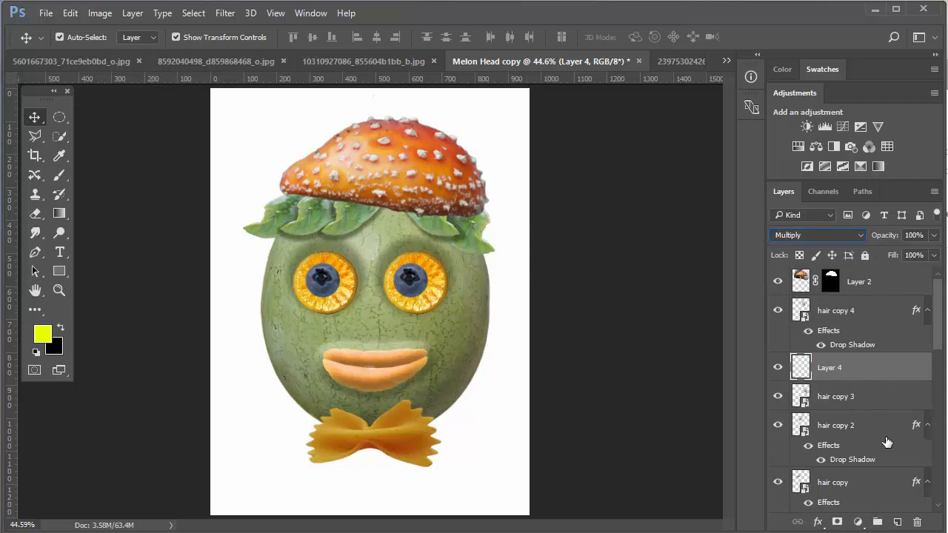
# Step: Sample the dark green at the melon's lower-right edge as the Brush colour and reduce the brush size to 60
pyautogui.click(59, 177)
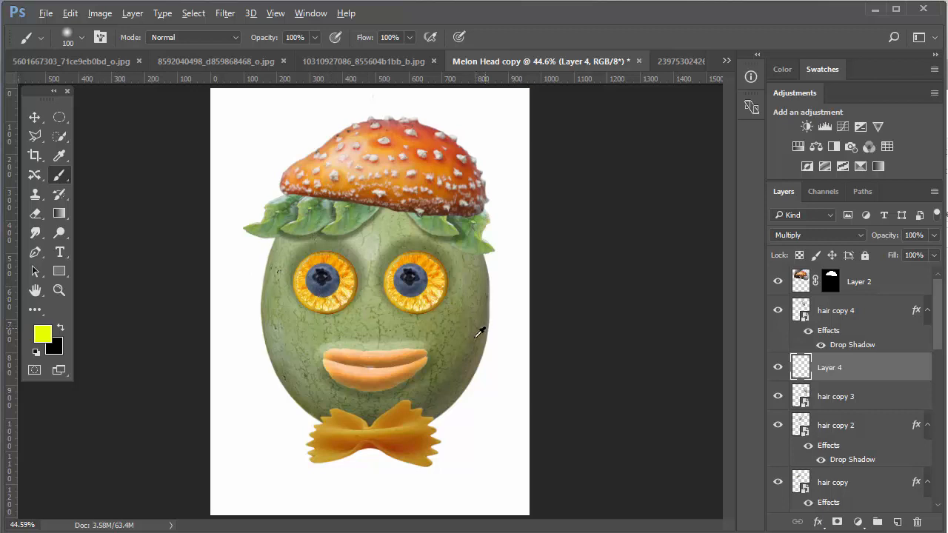
pyautogui.keyDown('alt'); pyautogui.click(448, 390); pyautogui.keyUp('alt')
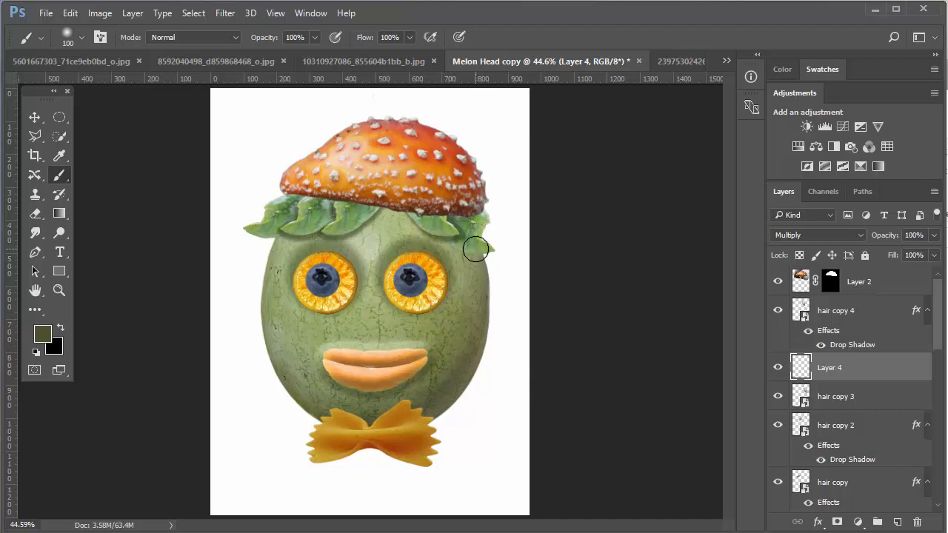
pyautogui.press('[')
pyautogui.press('[')
pyautogui.press('[')
# Step: Try a brush stroke over the melon's right edge beside the eye on Layer 4, and undo it
pyautogui.moveTo(475, 271)
pyautogui.mouseDown()
pyautogui.moveTo(502, 282)
pyautogui.moveTo(482, 342)
pyautogui.mouseUp()
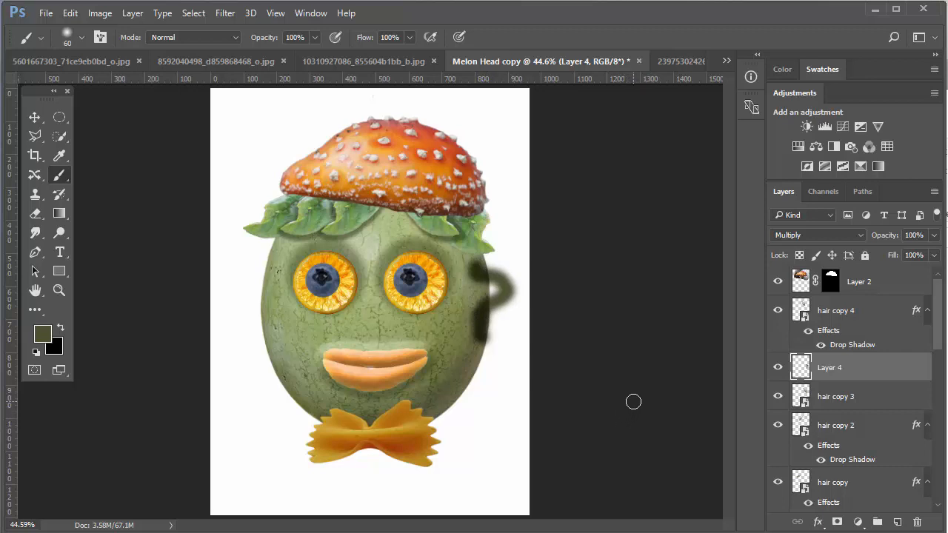
pyautogui.hotkey('ctrl', 'z')
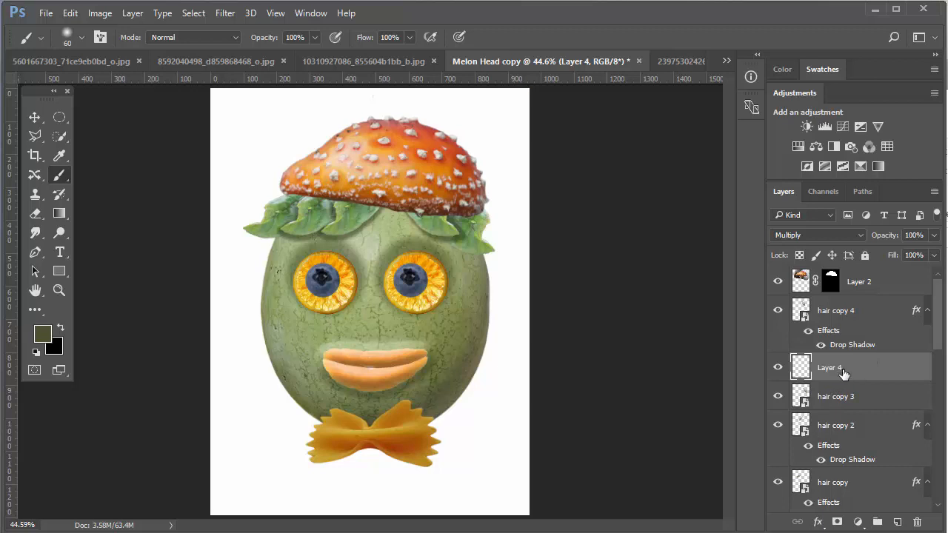
# Step: Move Layer 4 below hair copy 3, try a shadow stroke along the rightmost leaf's lower edge, and undo the stroke
pyautogui.moveTo(844, 373); pyautogui.dragTo(847, 407)
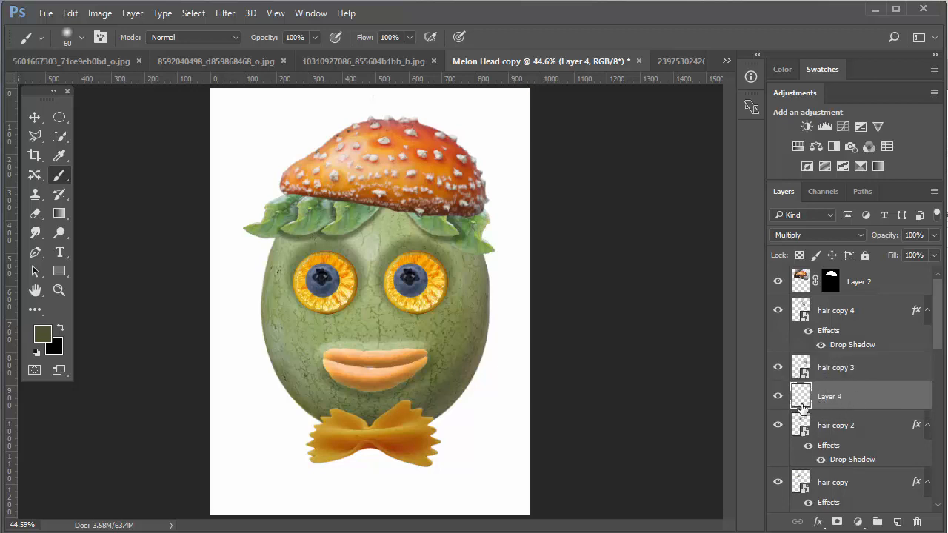
pyautogui.moveTo(447, 241)
pyautogui.mouseDown()
pyautogui.moveTo(485, 259)
pyautogui.moveTo(494, 253)
pyautogui.mouseUp()
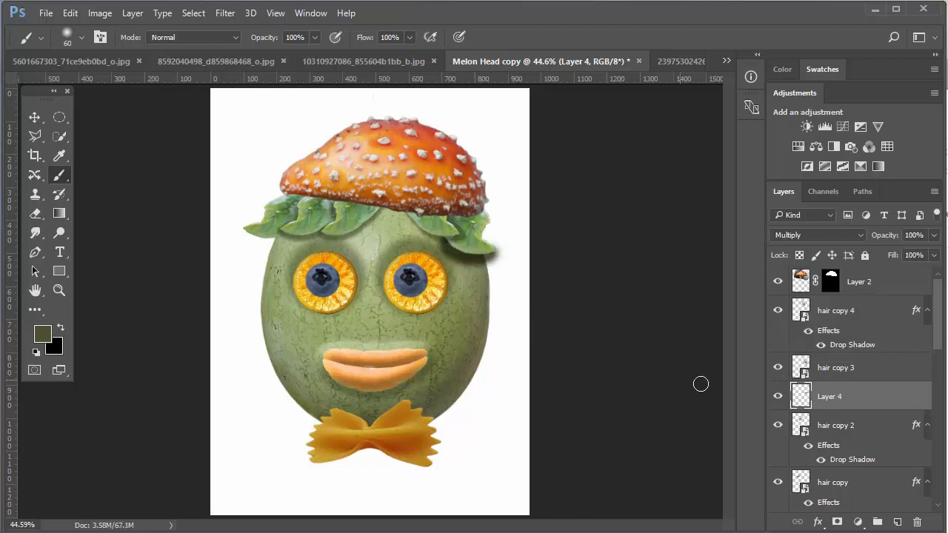
pyautogui.hotkey('ctrl', 'z')
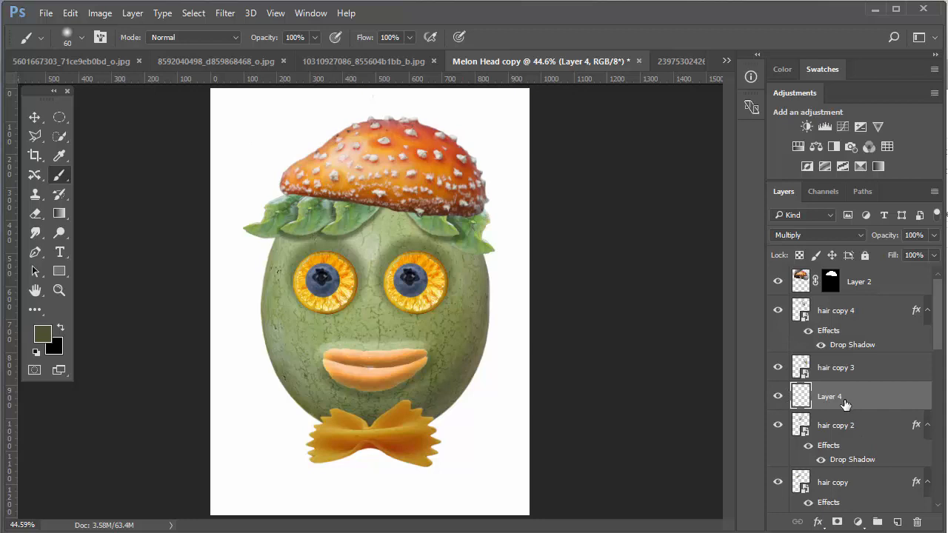
# Step: Set the brush opacity to 17% and load the head layer's mask as a selection, keeping Layer 4 active
pyautogui.press('1')
pyautogui.press('7')
pyautogui.moveTo(939, 329); pyautogui.dragTo(932, 514)
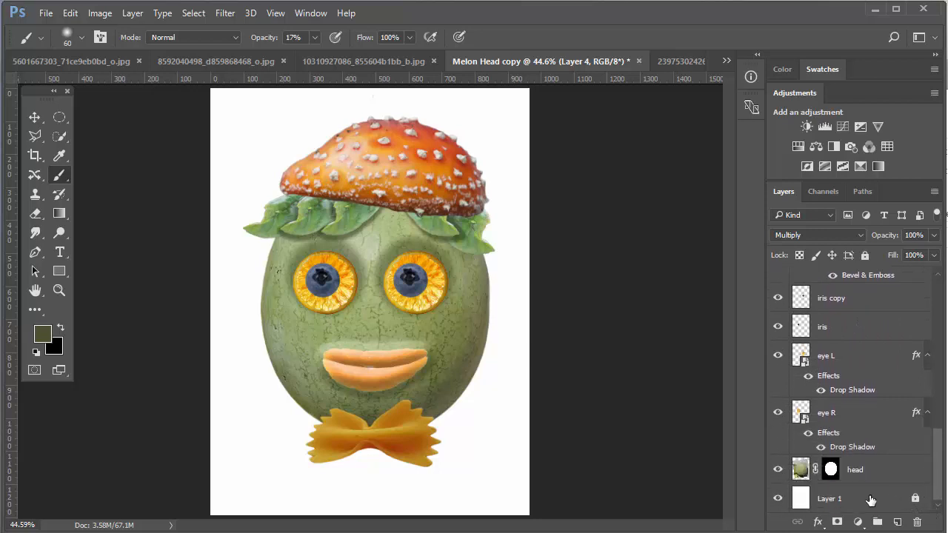
pyautogui.click(832, 471)
pyautogui.keyDown('ctrl'); pyautogui.click(830, 468); pyautogui.keyUp('ctrl')
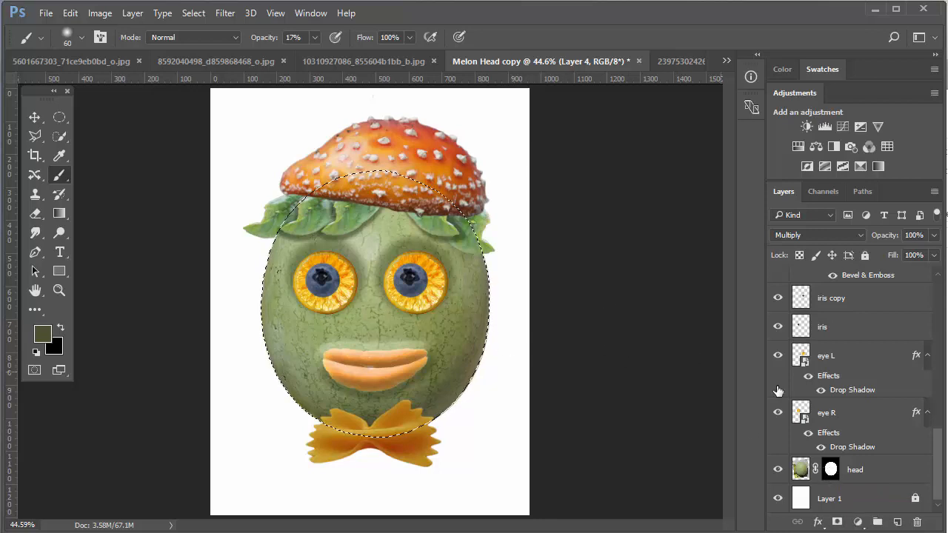
pyautogui.moveTo(940, 469); pyautogui.dragTo(926, 313)
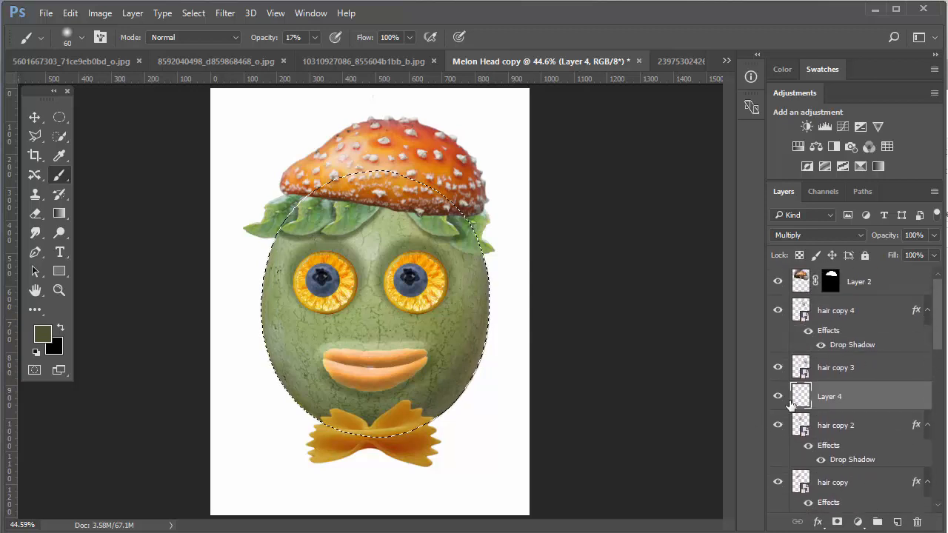